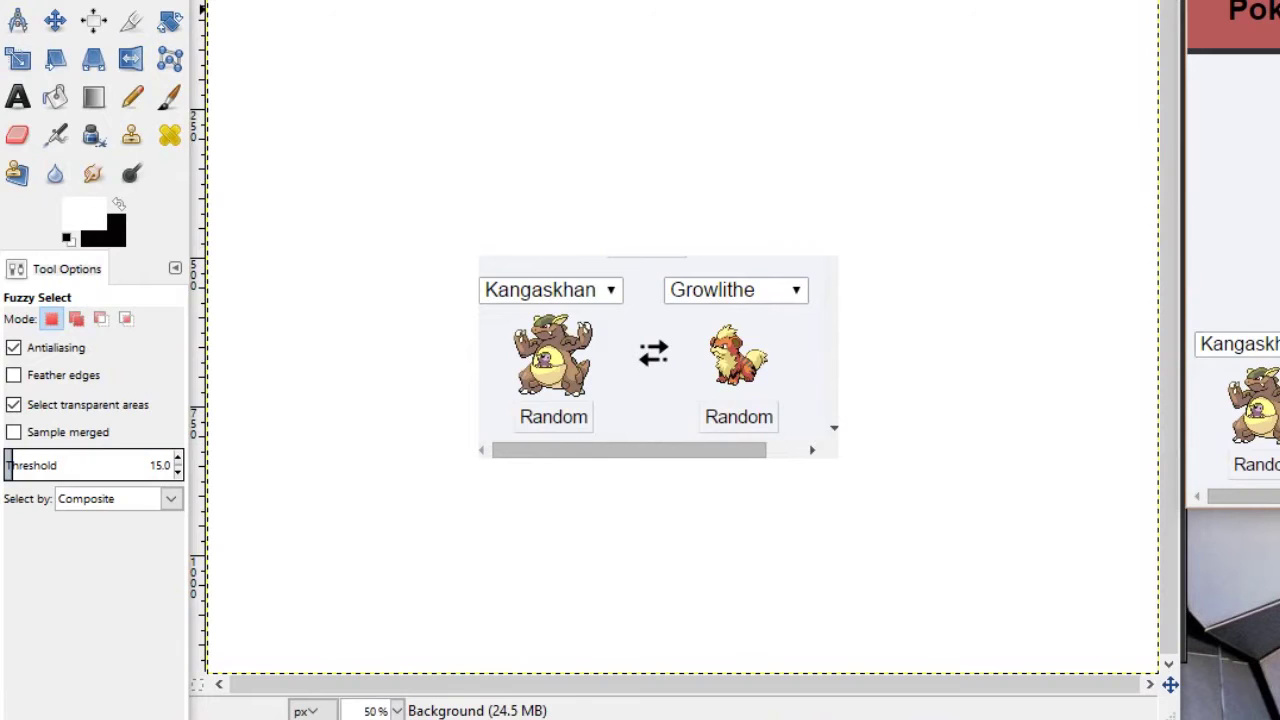
Remove the pasted reference picture and switch to the Pencil with black as the colour.
key("ctrl+z")
key("n")
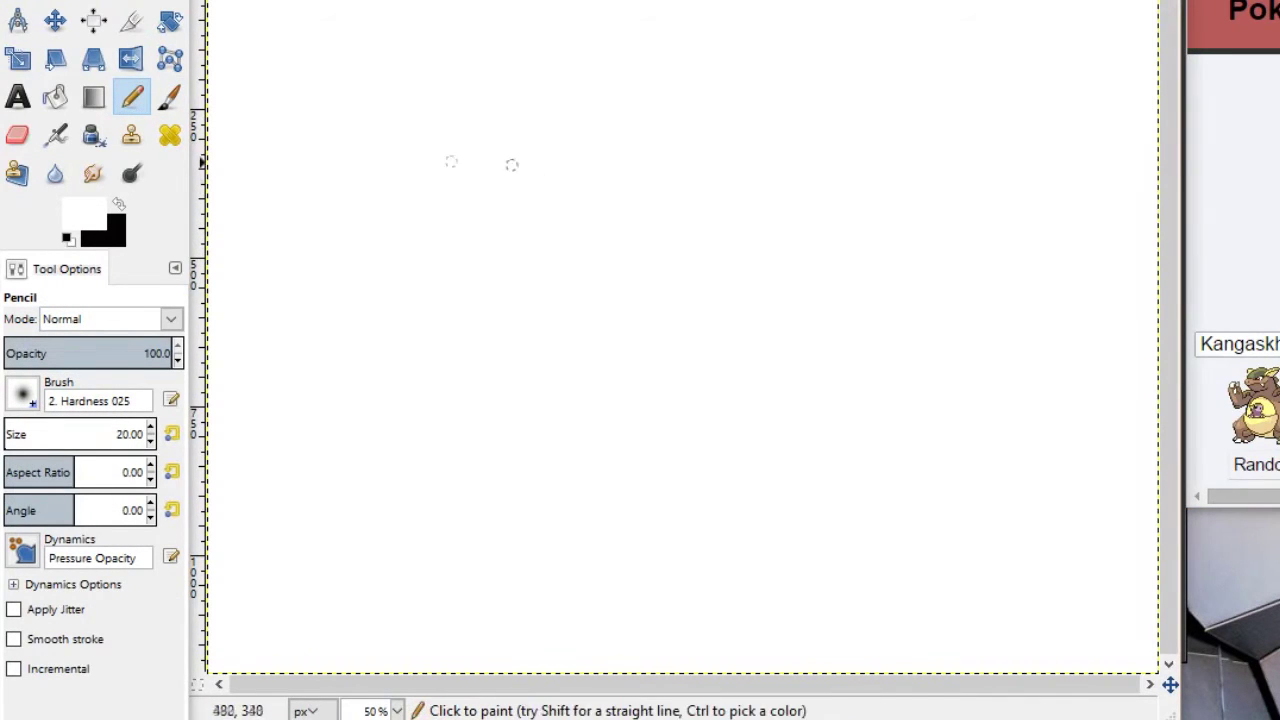
key("x")
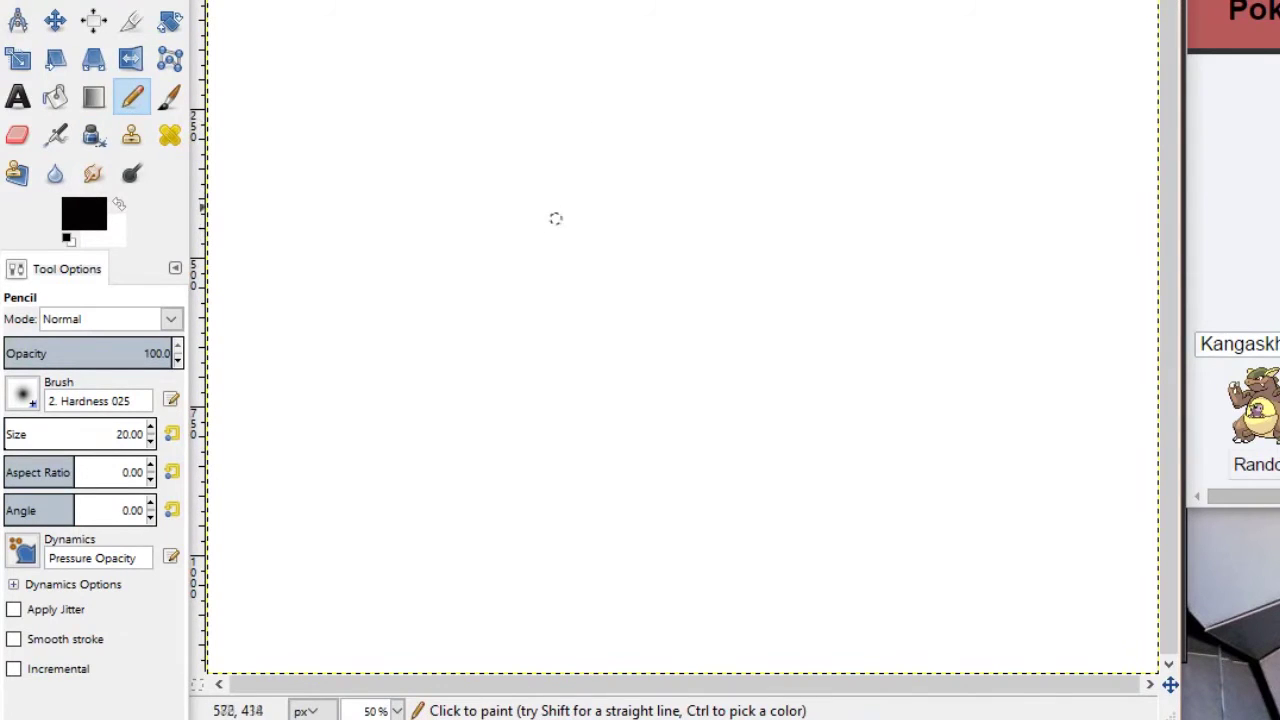
Draw the rounded snout loop and eye, then redraw a smooth jaw line trailing right.
mouse_move(532, 218)
left_mouse_down()
mouse_move(631, 166)
mouse_move(565, 233)
mouse_move(537, 232)
left_mouse_up()
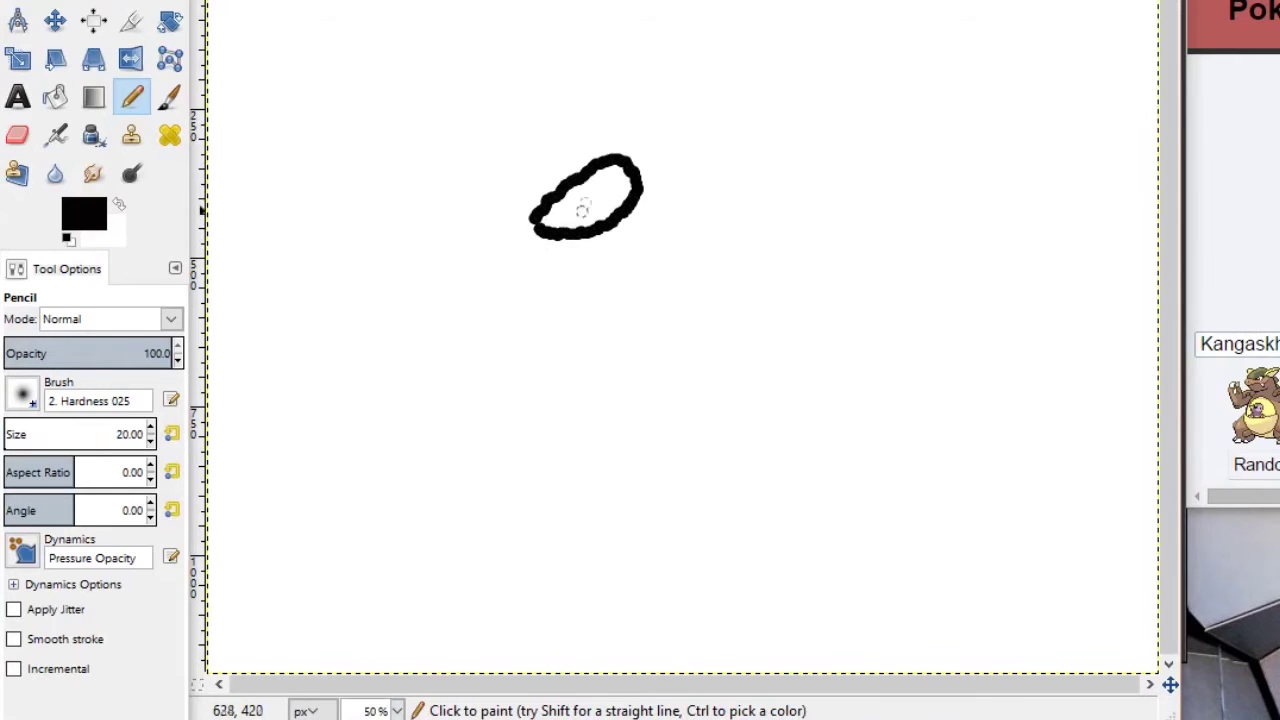
mouse_move(564, 201)
left_mouse_down()
mouse_move(620, 212)
mouse_move(561, 200)
mouse_move(542, 224)
mouse_move(521, 210)
mouse_move(456, 210)
left_mouse_up()
key("ctrl+z")
key("ctrl+z")
mouse_move(537, 213)
left_mouse_down()
mouse_move(448, 225)
mouse_move(457, 284)
mouse_move(520, 292)
mouse_move(712, 263)
left_mouse_up()
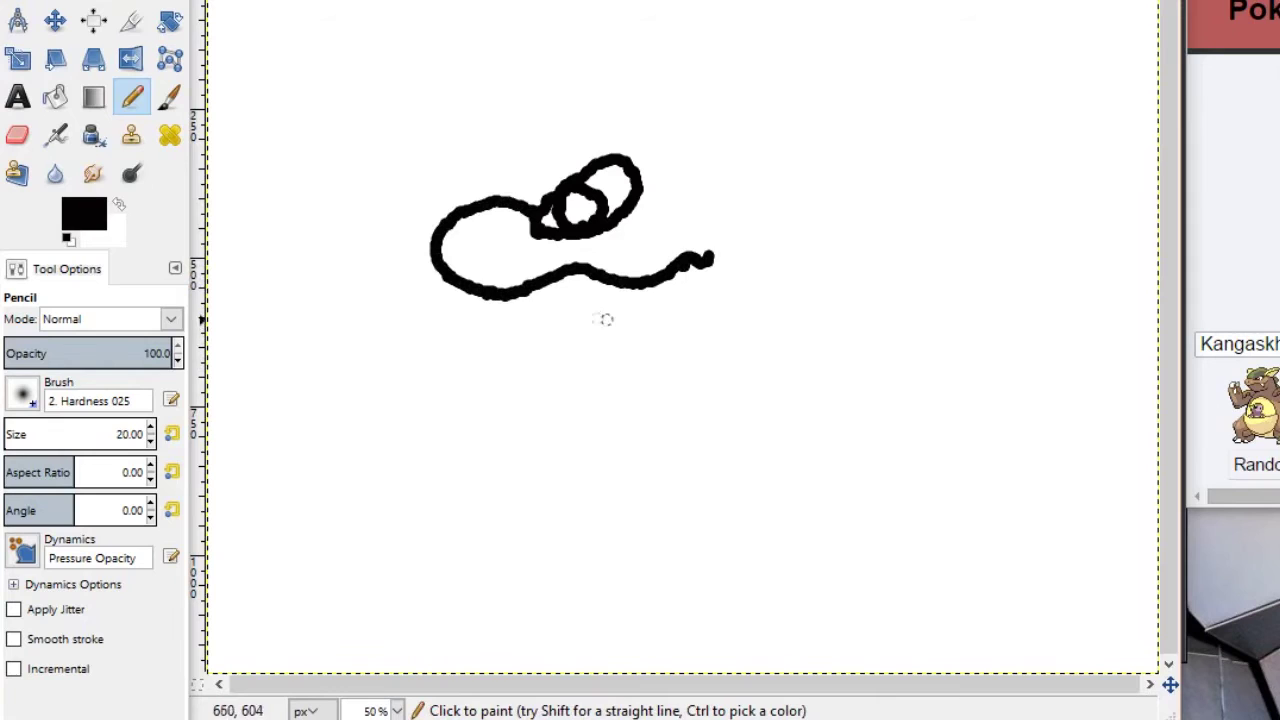
Draw a V-shaped fang below the jaw and a smooth arc over the snout.
left_click_drag(584, 278, 642, 296)
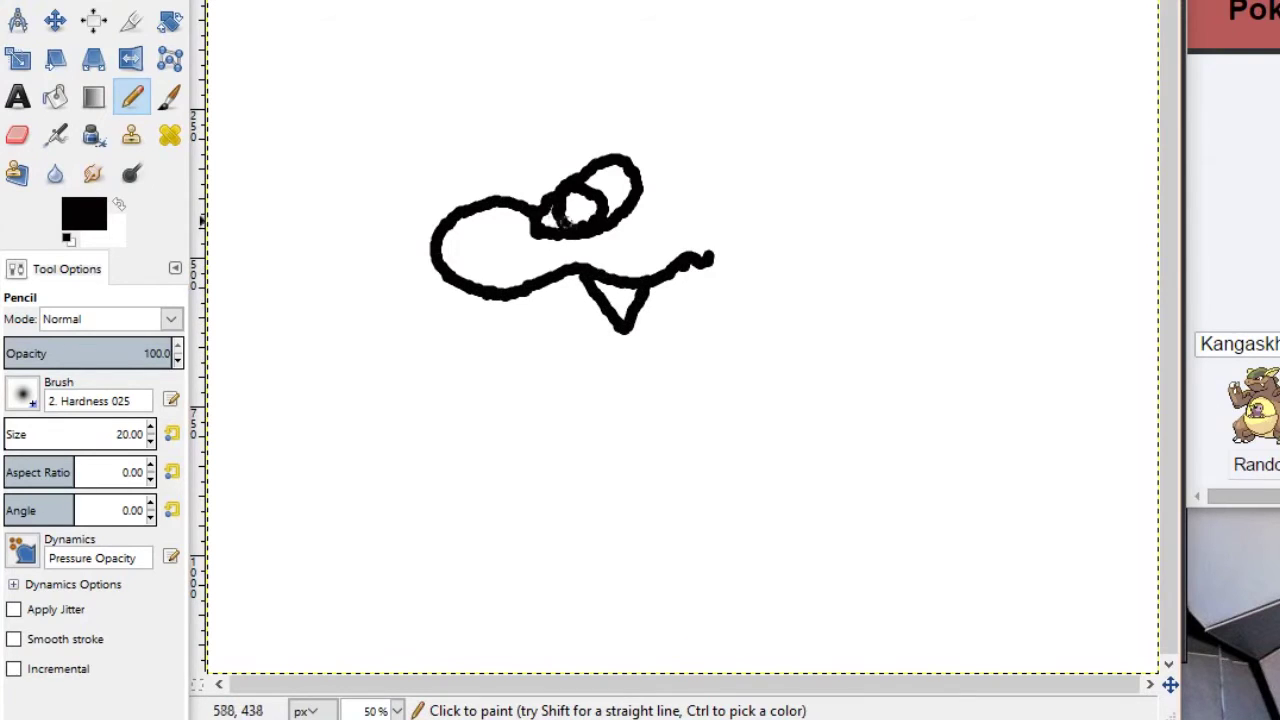
mouse_move(432, 216)
left_mouse_down()
mouse_move(518, 120)
mouse_move(562, 118)
left_mouse_up()
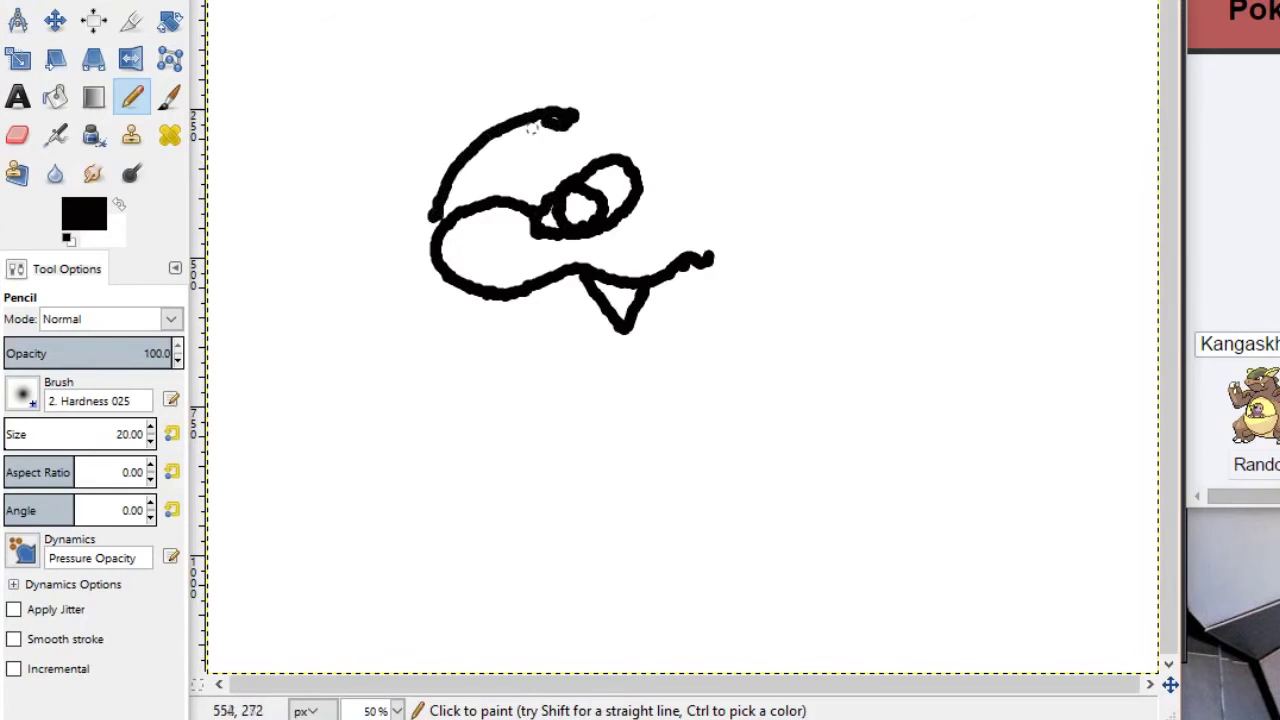
key("ctrl+z")
mouse_move(460, 212)
left_mouse_down()
mouse_move(438, 206)
mouse_move(545, 134)
mouse_move(610, 158)
left_mouse_up()
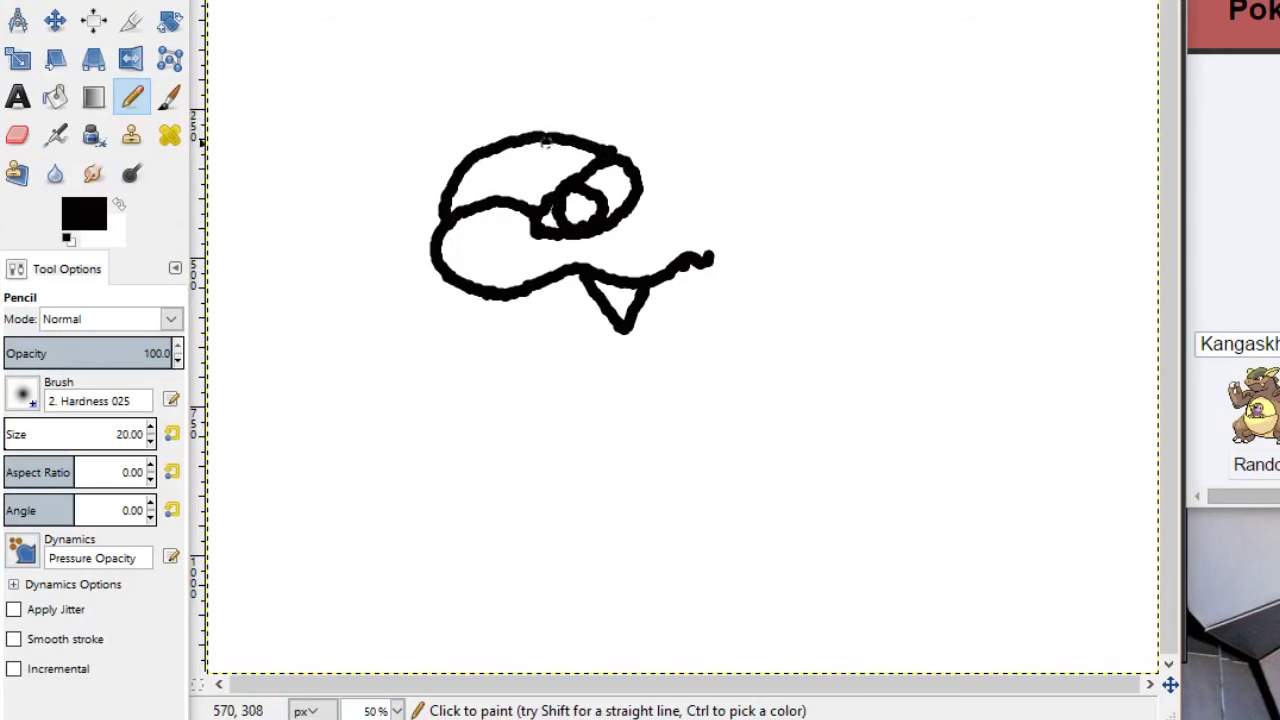
Draw the spiky crest and back of the head, then a neck line down from the cheek.
mouse_move(535, 130)
left_mouse_down()
mouse_move(618, 75)
mouse_move(712, 80)
left_mouse_up()
key("ctrl+z")
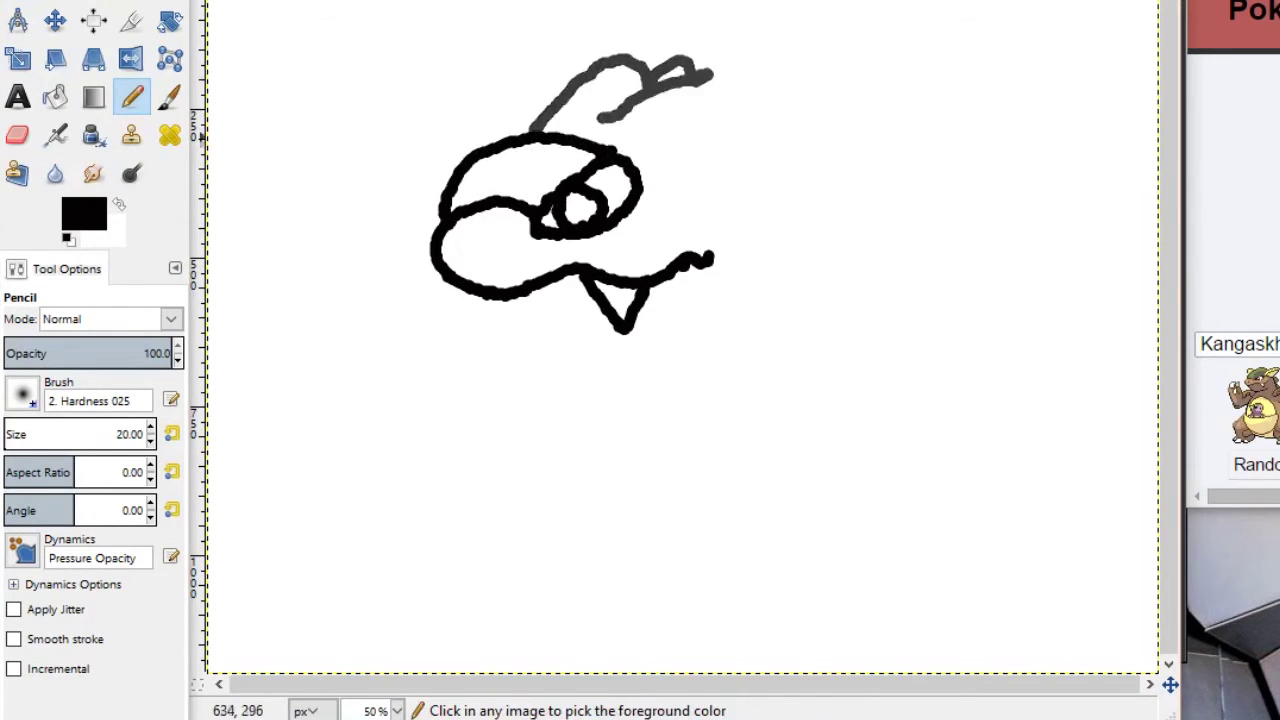
mouse_move(535, 133)
left_mouse_down()
mouse_move(651, 43)
mouse_move(722, 140)
left_mouse_up()
key("ctrl+z")
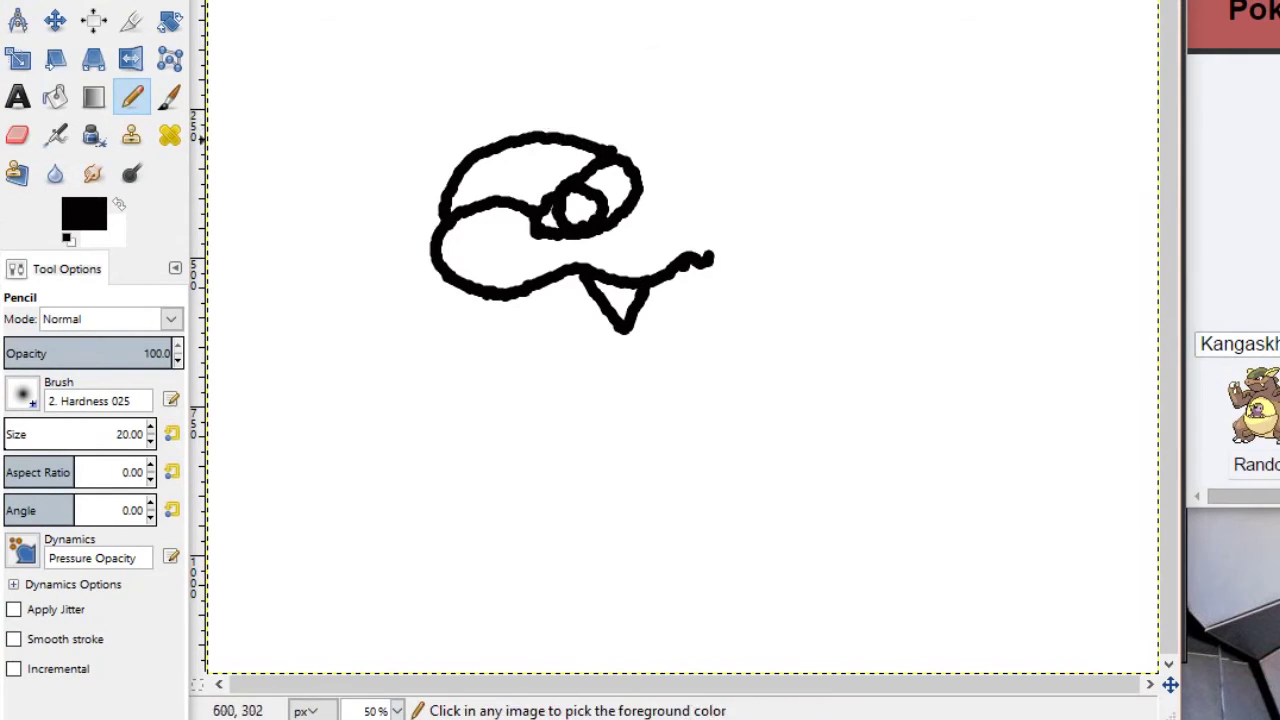
mouse_move(537, 132)
left_mouse_down()
mouse_move(640, 45)
mouse_move(690, 50)
mouse_move(685, 92)
mouse_move(740, 100)
mouse_move(711, 146)
mouse_move(800, 177)
mouse_move(786, 243)
left_mouse_up()
key("ctrl+z")
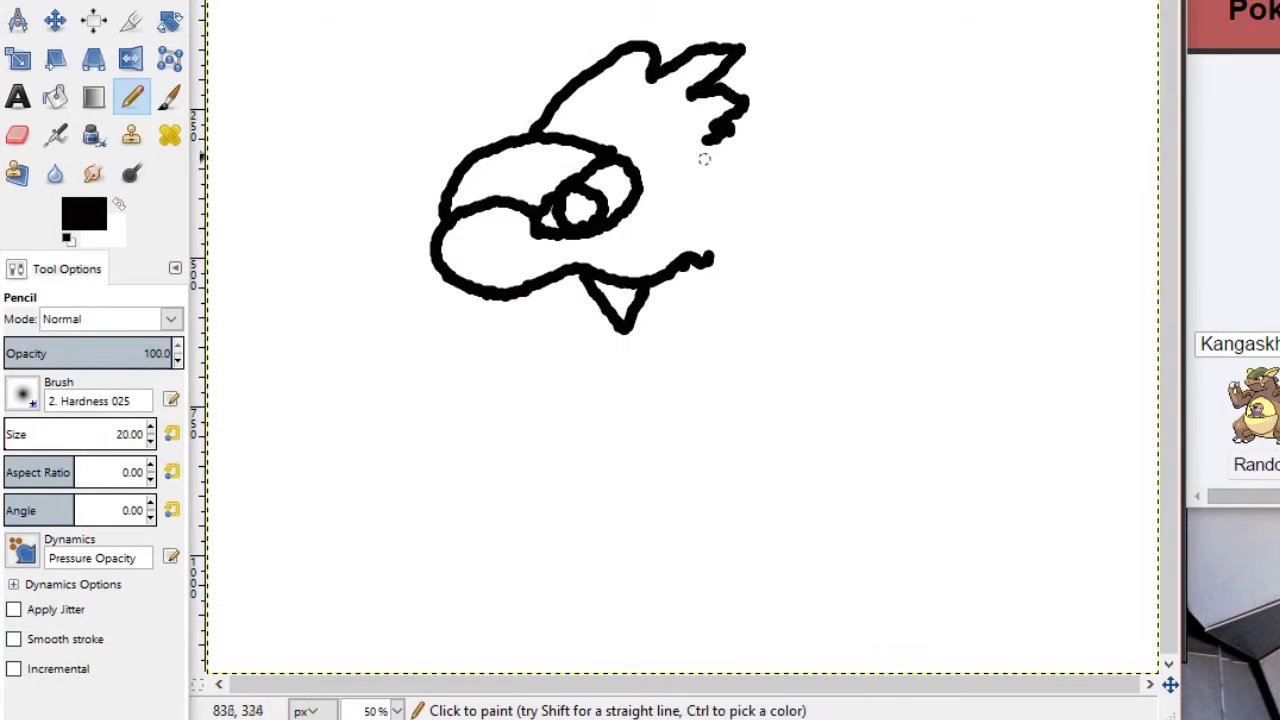
mouse_move(698, 147)
left_mouse_down()
mouse_move(834, 191)
mouse_move(762, 258)
left_mouse_up()
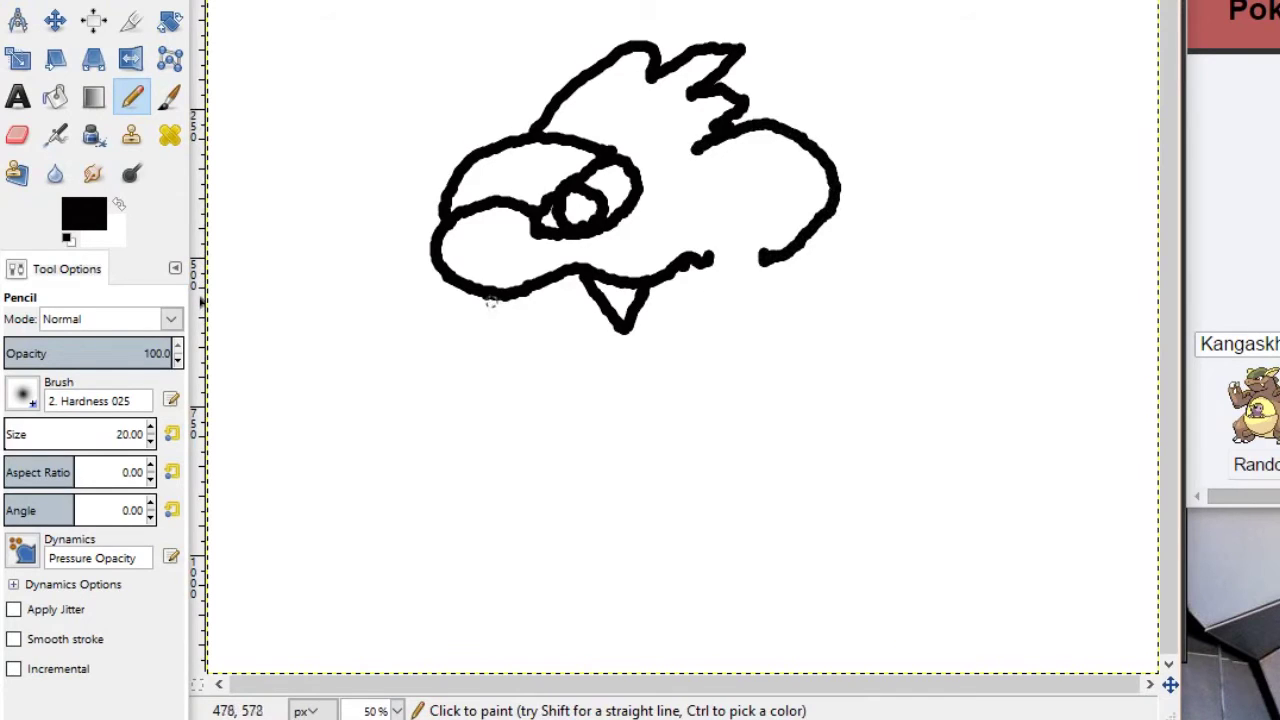
mouse_move(486, 305)
left_mouse_down()
mouse_move(501, 342)
mouse_move(566, 403)
left_mouse_up()
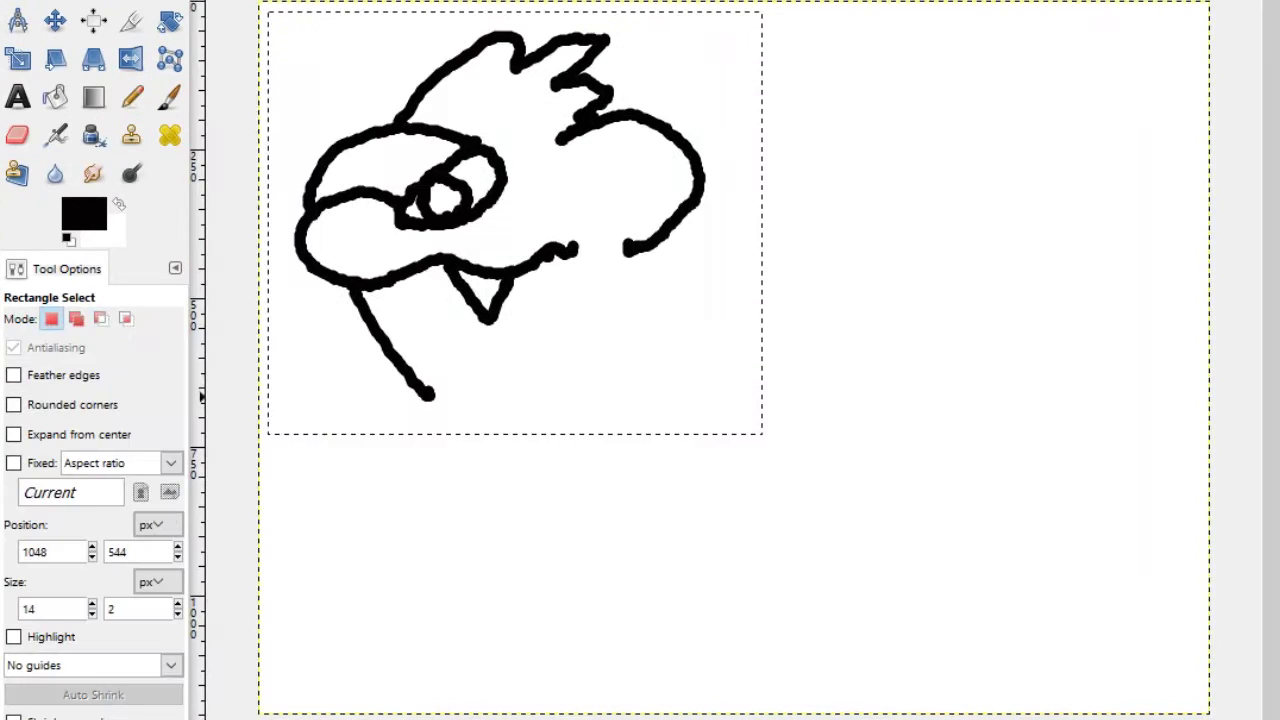
Draw a jagged chest fur tuft under the jaw and a humped back line curving down from the neck.
key("n")
mouse_move(430, 393)
left_mouse_down()
mouse_move(408, 492)
mouse_move(437, 586)
mouse_move(540, 570)
mouse_move(611, 509)
mouse_move(589, 426)
mouse_move(532, 362)
mouse_move(440, 375)
mouse_move(430, 400)
left_mouse_up()
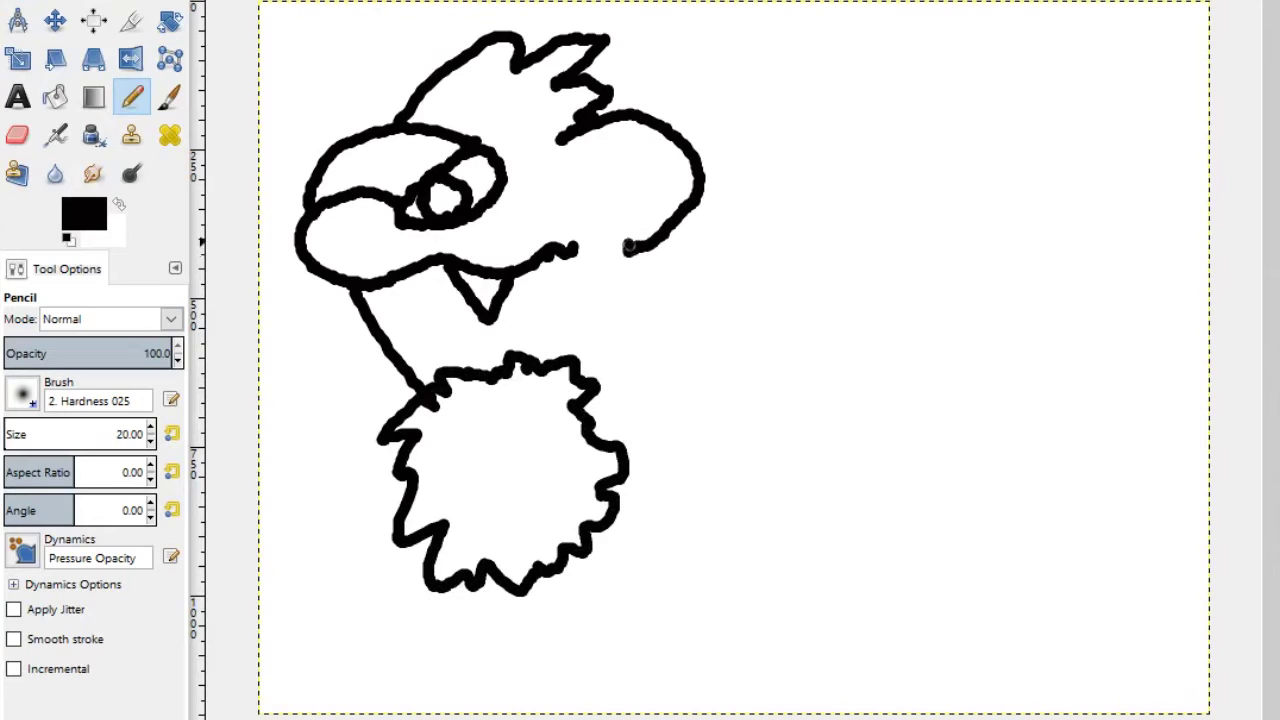
mouse_move(630, 252)
left_mouse_down()
mouse_move(646, 312)
mouse_move(876, 467)
mouse_move(884, 486)
mouse_move(800, 602)
mouse_move(783, 603)
left_mouse_up()
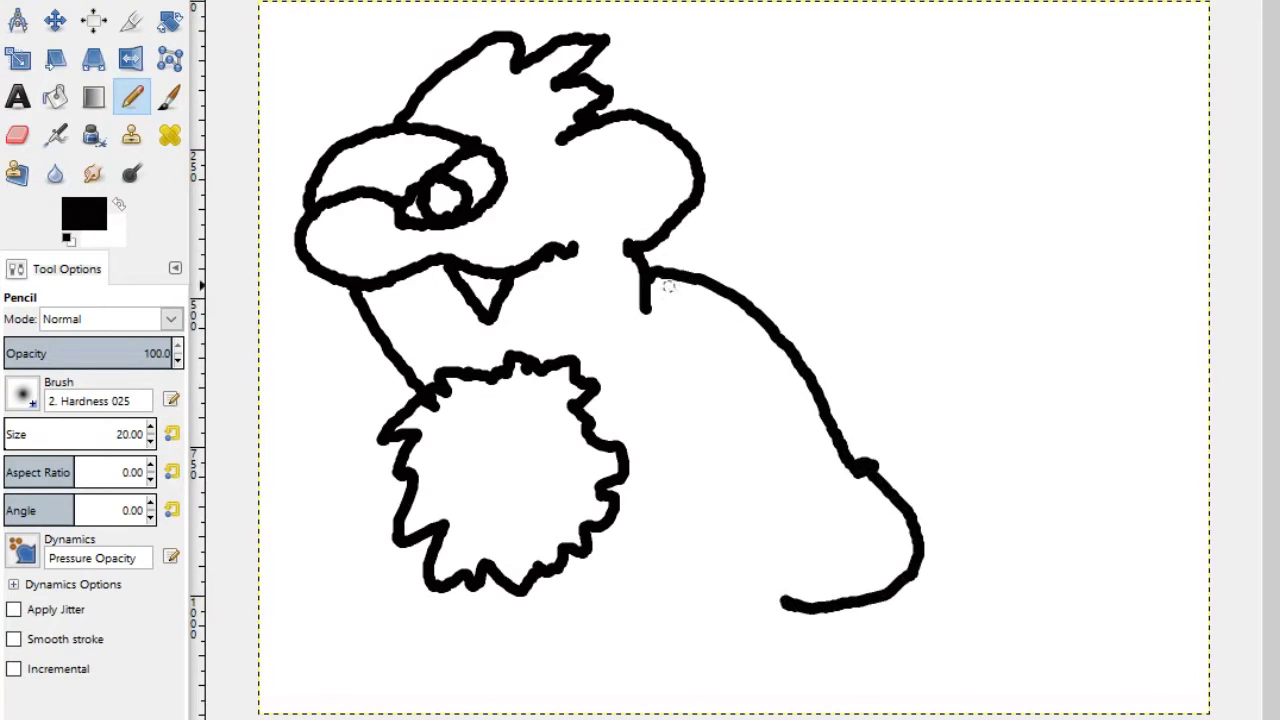
key("ctrl+z")
key("ctrl+z")
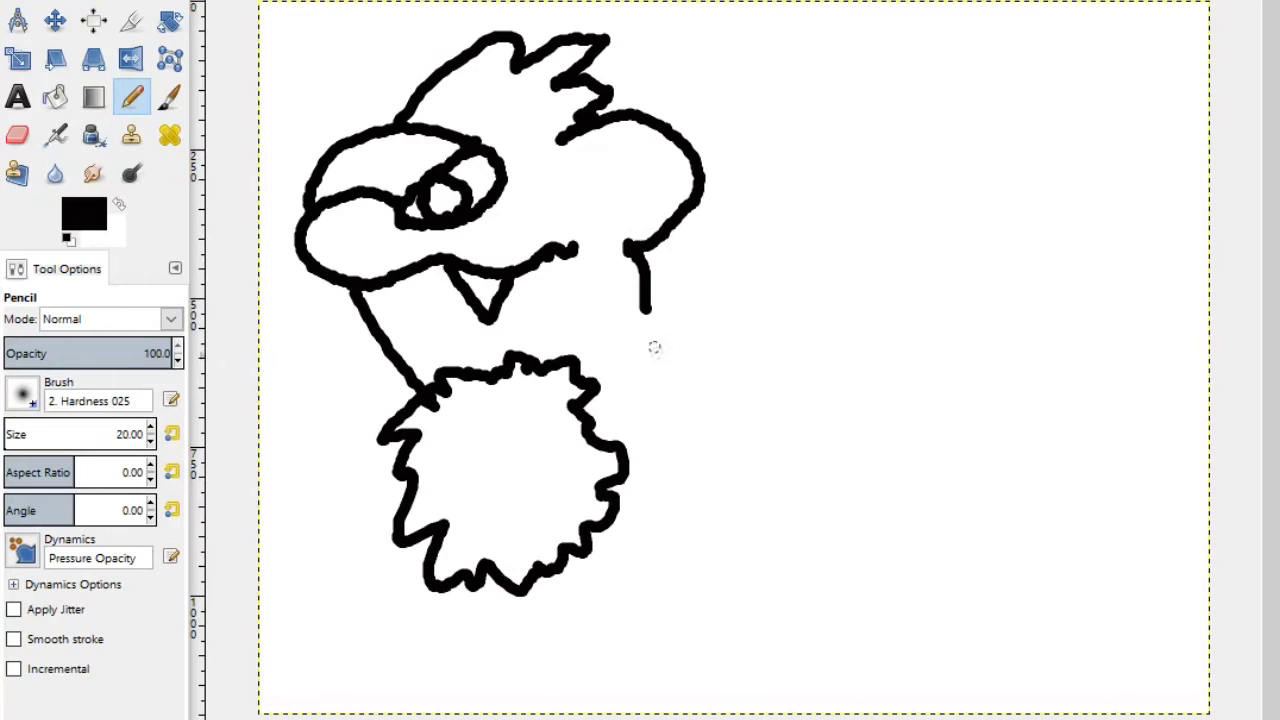
mouse_move(641, 263)
left_mouse_down()
mouse_move(894, 471)
mouse_move(879, 607)
left_mouse_up()
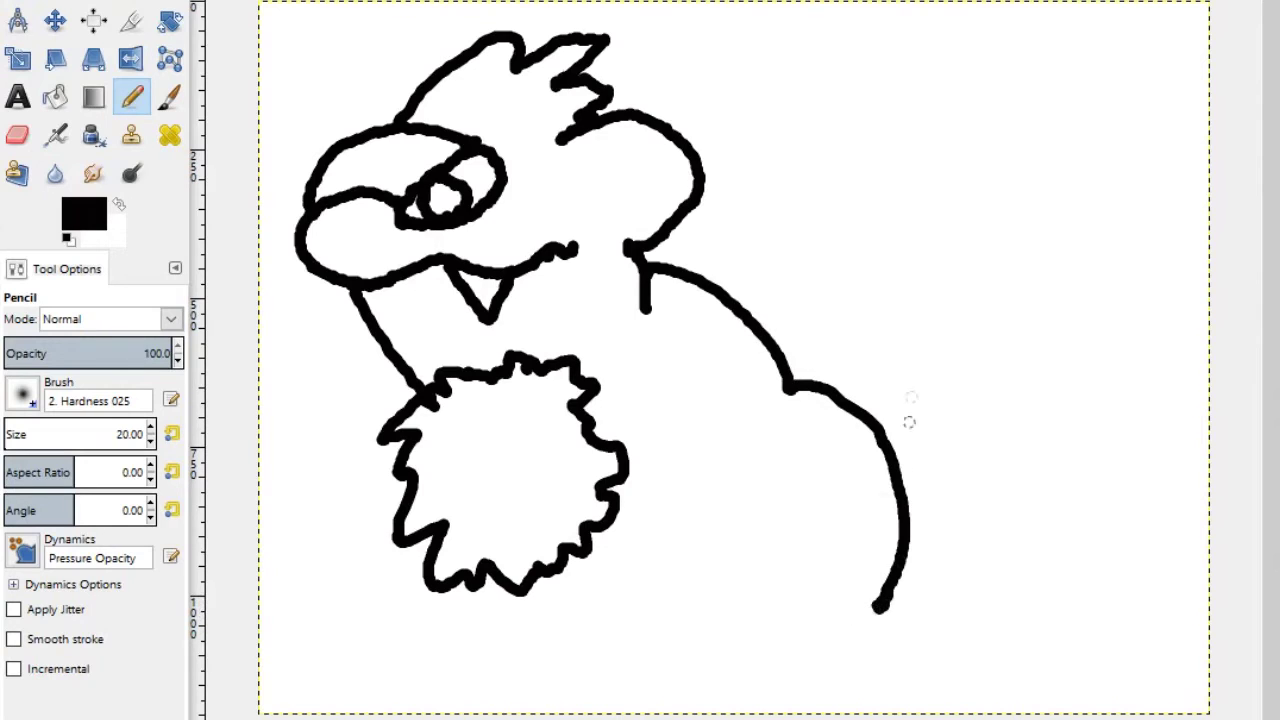
Outline the bushy tail with its top curve and spiky tip.
mouse_move(850, 400)
left_mouse_down()
mouse_move(843, 282)
mouse_move(1005, 345)
mouse_move(930, 311)
left_mouse_up()
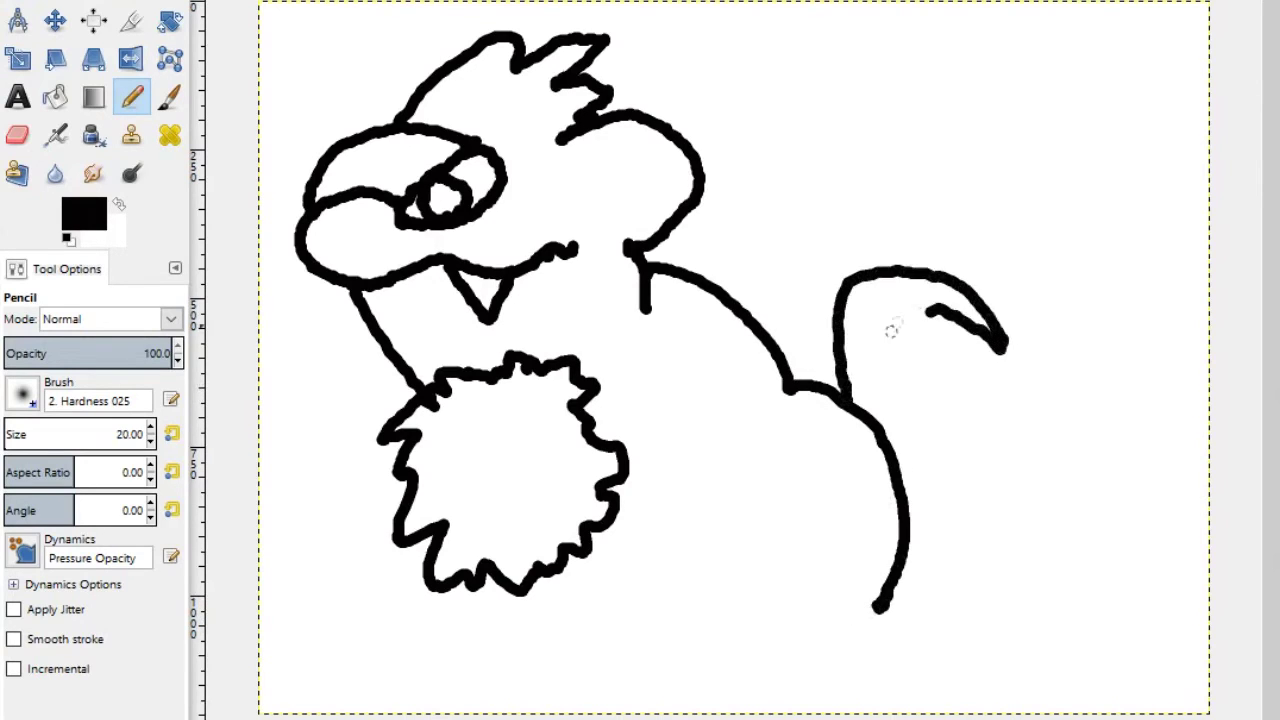
key("ctrl+z")
mouse_move(812, 384)
left_mouse_down()
mouse_move(880, 300)
mouse_move(1032, 342)
mouse_move(1046, 362)
mouse_move(1040, 428)
mouse_move(1014, 441)
mouse_move(998, 428)
left_mouse_up()
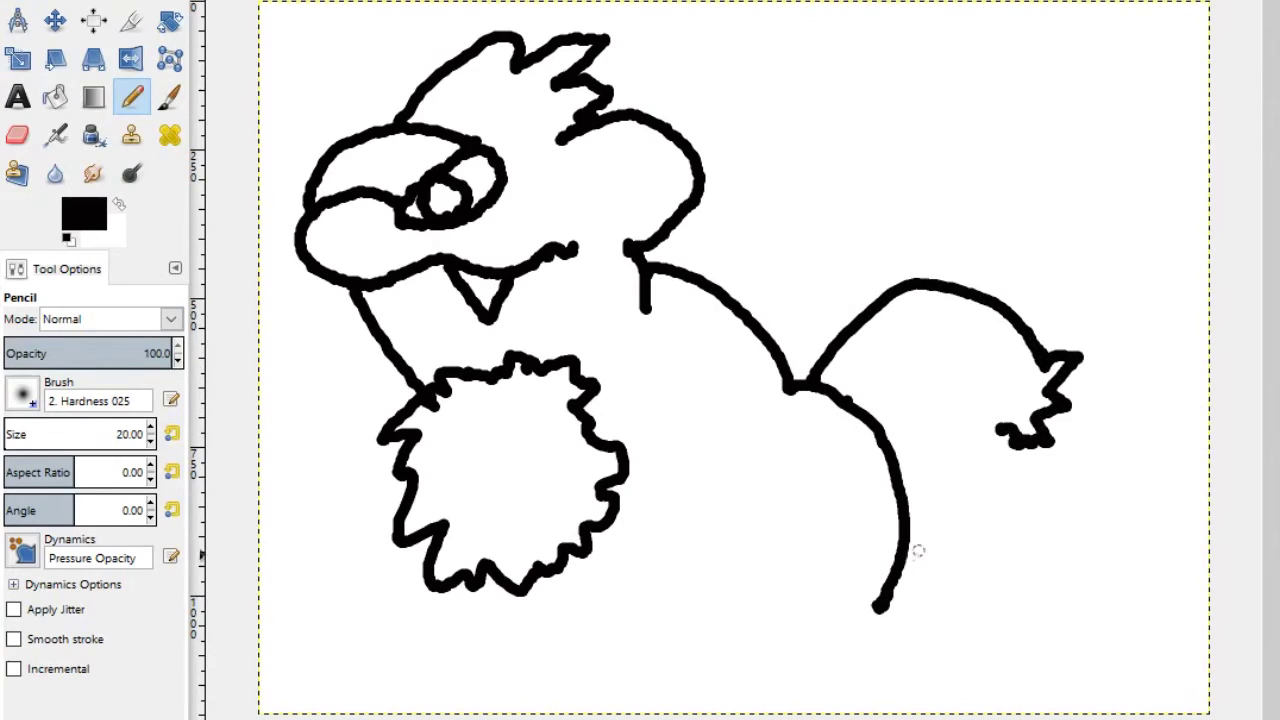
mouse_move(903, 558)
left_mouse_down()
mouse_move(990, 376)
mouse_move(946, 517)
mouse_move(899, 547)
left_mouse_up()
key("ctrl+z")
Draw the tail underside and two stubby front legs with rounded feet below the chest fur.
mouse_move(428, 578)
left_mouse_down()
mouse_move(411, 637)
mouse_move(505, 652)
mouse_move(516, 570)
left_mouse_up()
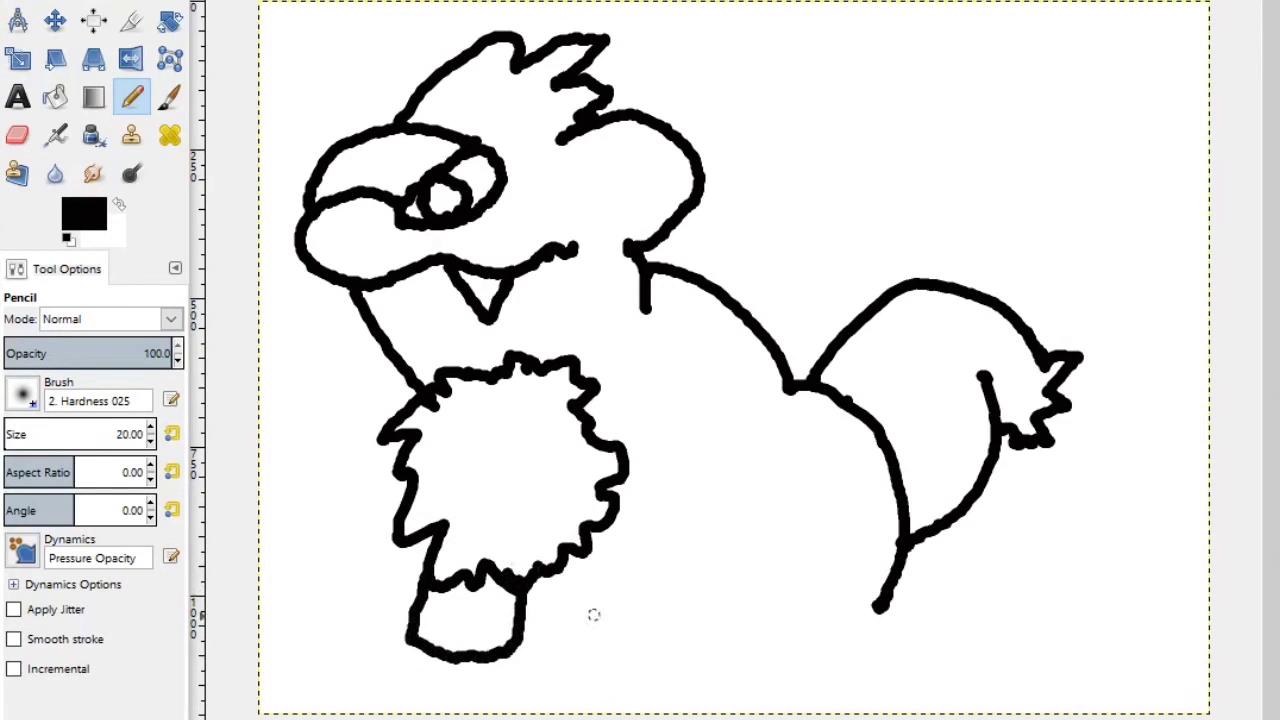
mouse_move(522, 634)
left_mouse_down()
mouse_move(614, 652)
mouse_move(607, 525)
mouse_move(620, 540)
left_mouse_up()
mouse_move(405, 648)
left_mouse_down()
mouse_move(522, 660)
mouse_move(505, 670)
mouse_move(530, 645)
mouse_move(519, 655)
mouse_move(611, 664)
left_mouse_up()
key("ctrl+z")
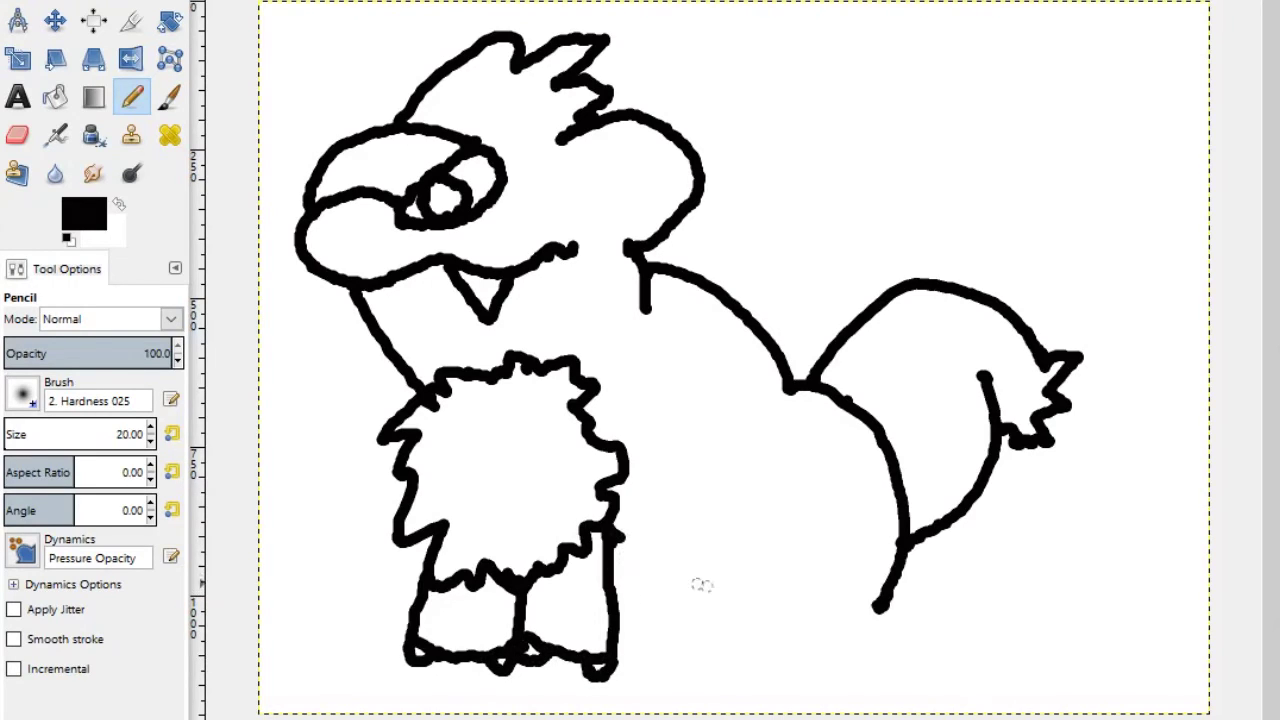
Draw the hind foot toes, the hind leg and a belly curve running to the chest fur.
mouse_move(774, 634)
left_mouse_down()
mouse_move(802, 648)
mouse_move(878, 600)
left_mouse_up()
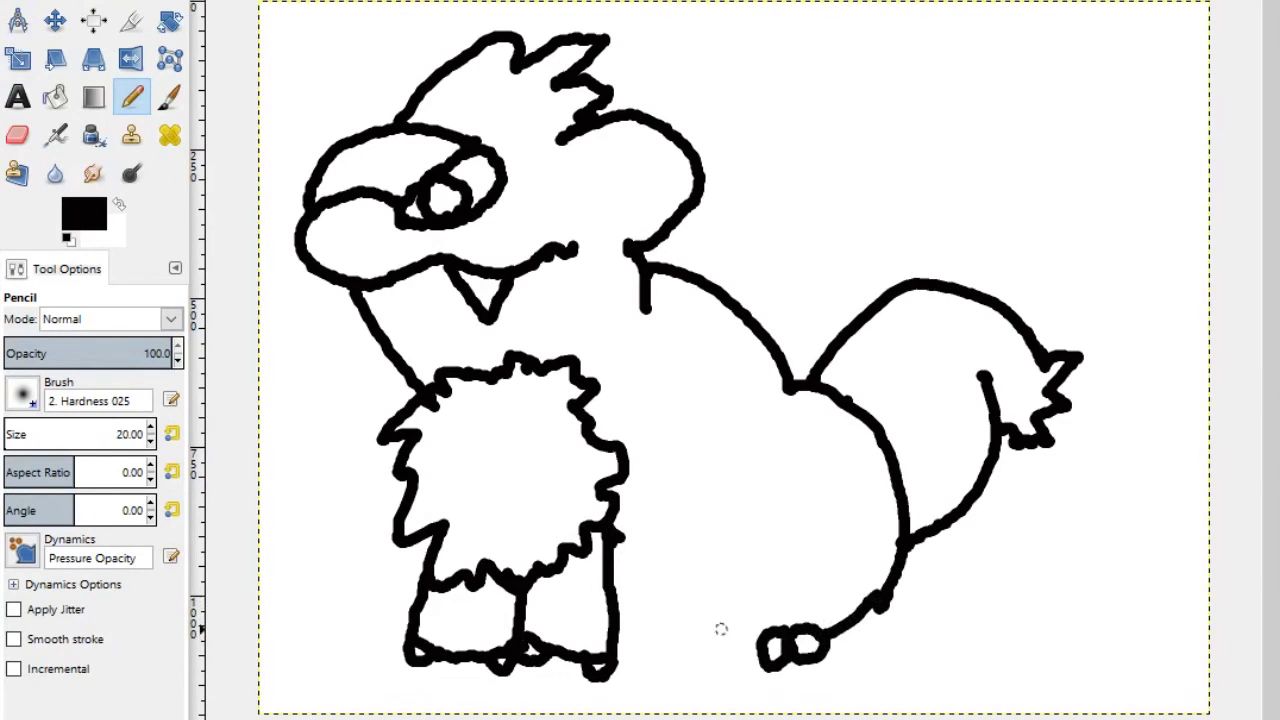
mouse_move(752, 636)
left_mouse_down()
mouse_move(744, 516)
mouse_move(758, 520)
left_mouse_up()
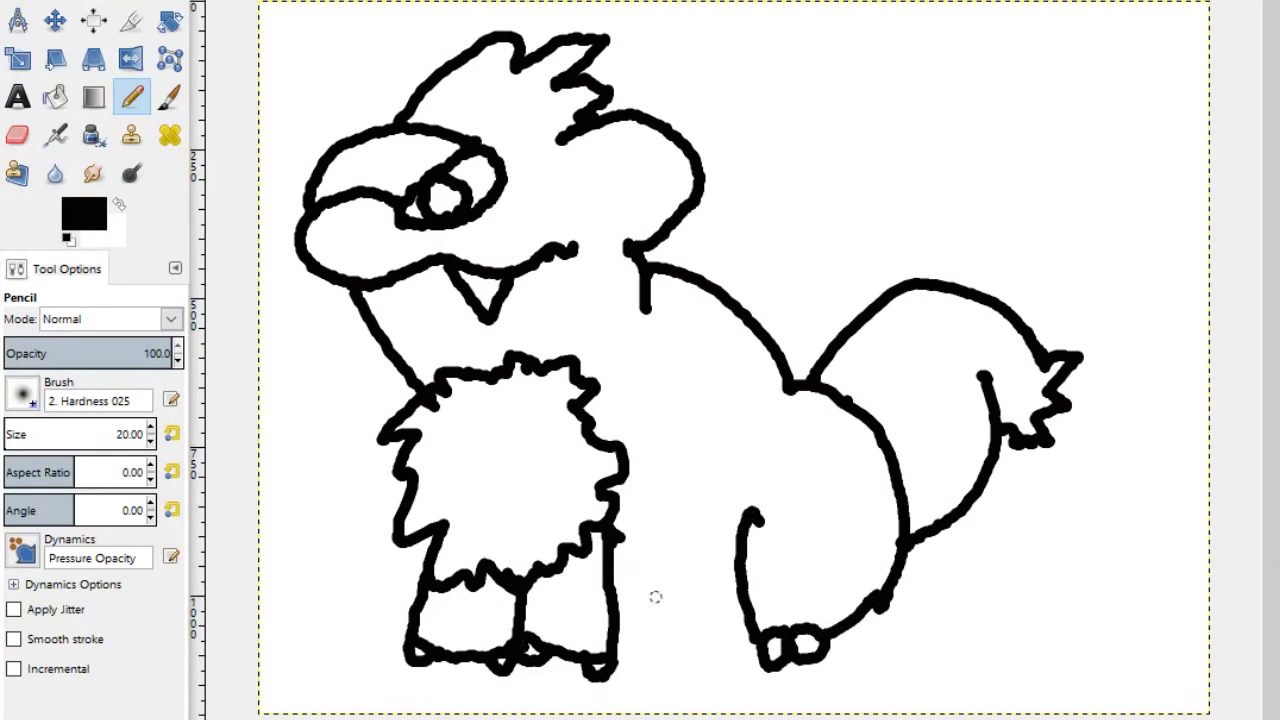
mouse_move(740, 546)
left_mouse_down()
mouse_move(662, 588)
mouse_move(618, 575)
left_mouse_up()
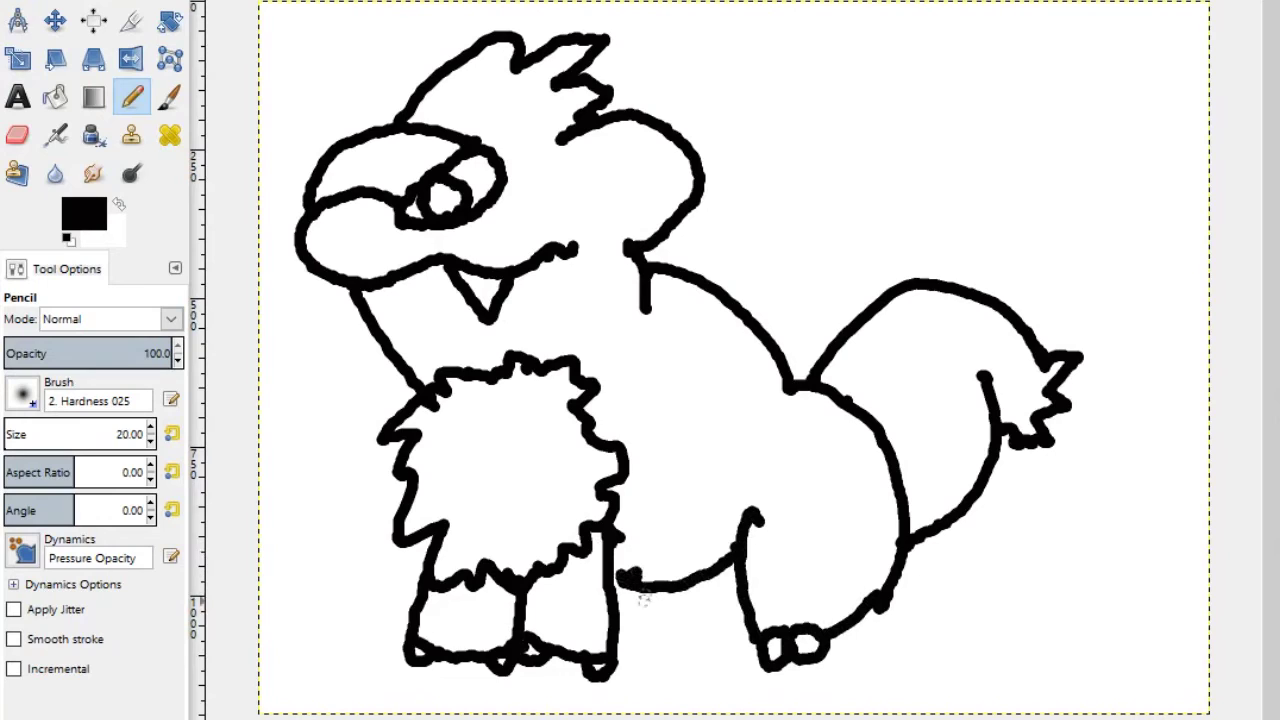
key("ctrl+z")
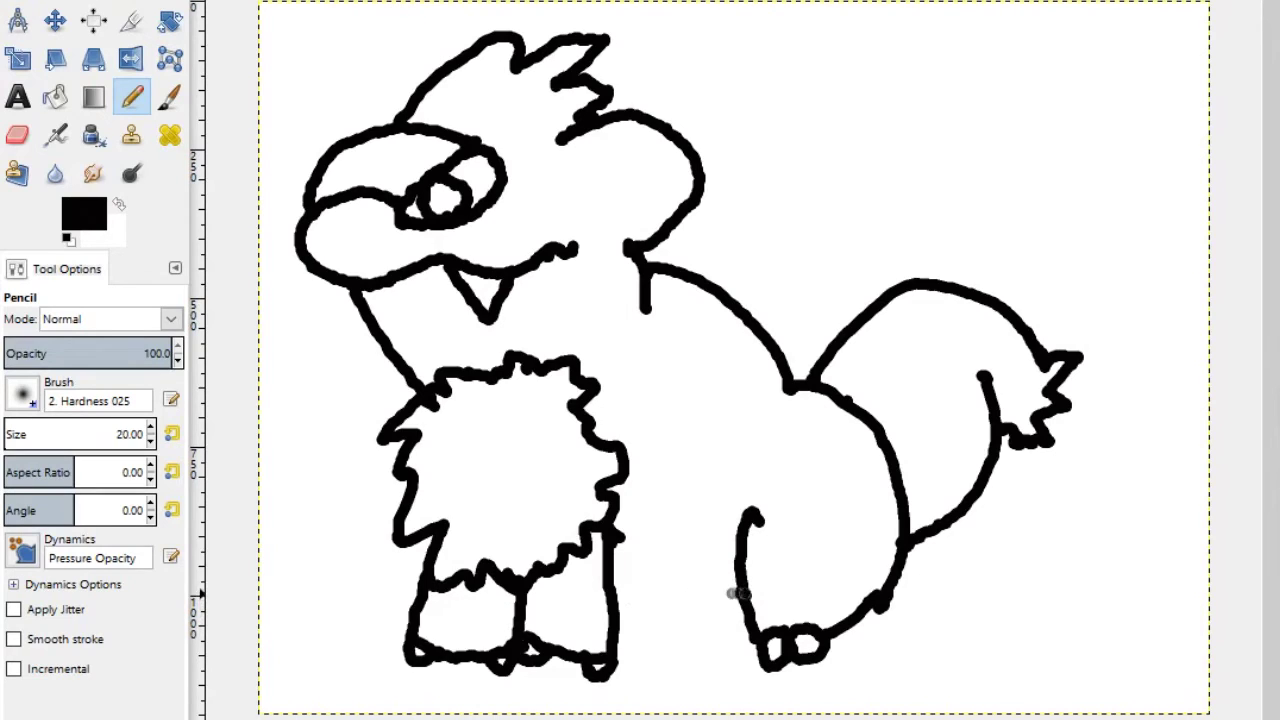
mouse_move(736, 594)
left_mouse_down()
mouse_move(615, 531)
mouse_move(620, 545)
left_mouse_up()
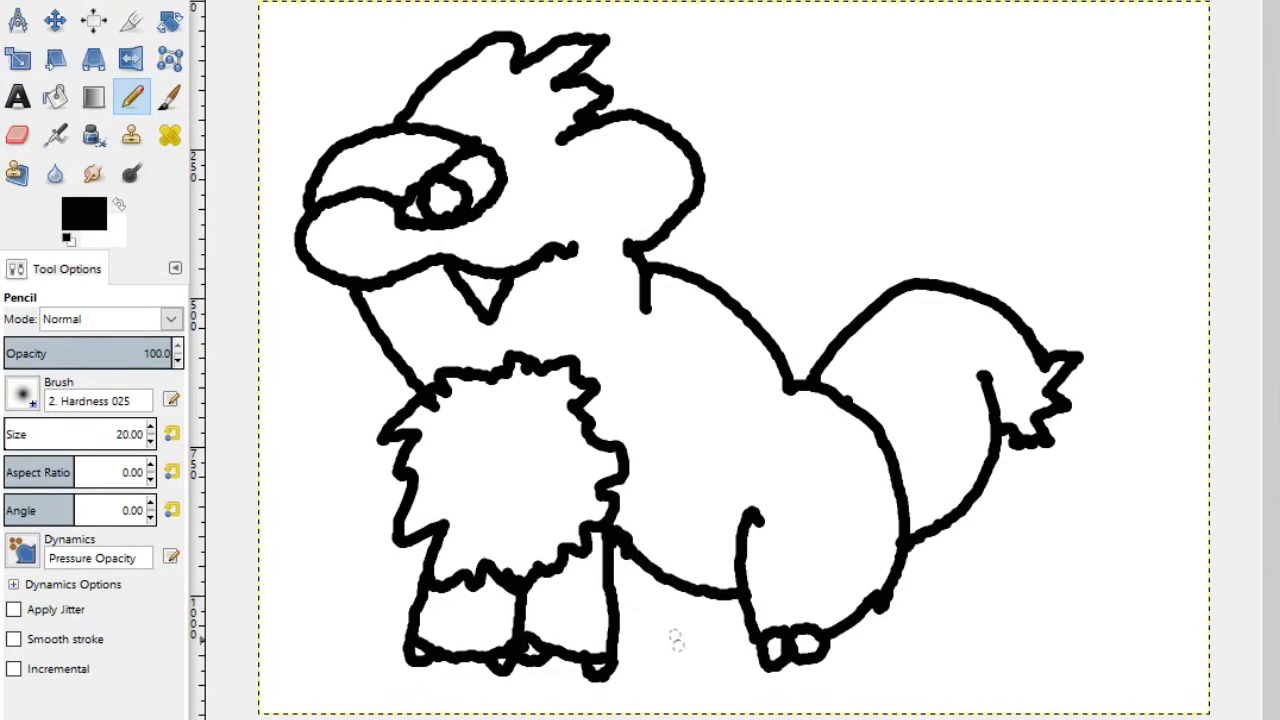
Add the partly hidden extra leg with strokes beneath the belly.
left_click_drag(744, 607, 672, 594)
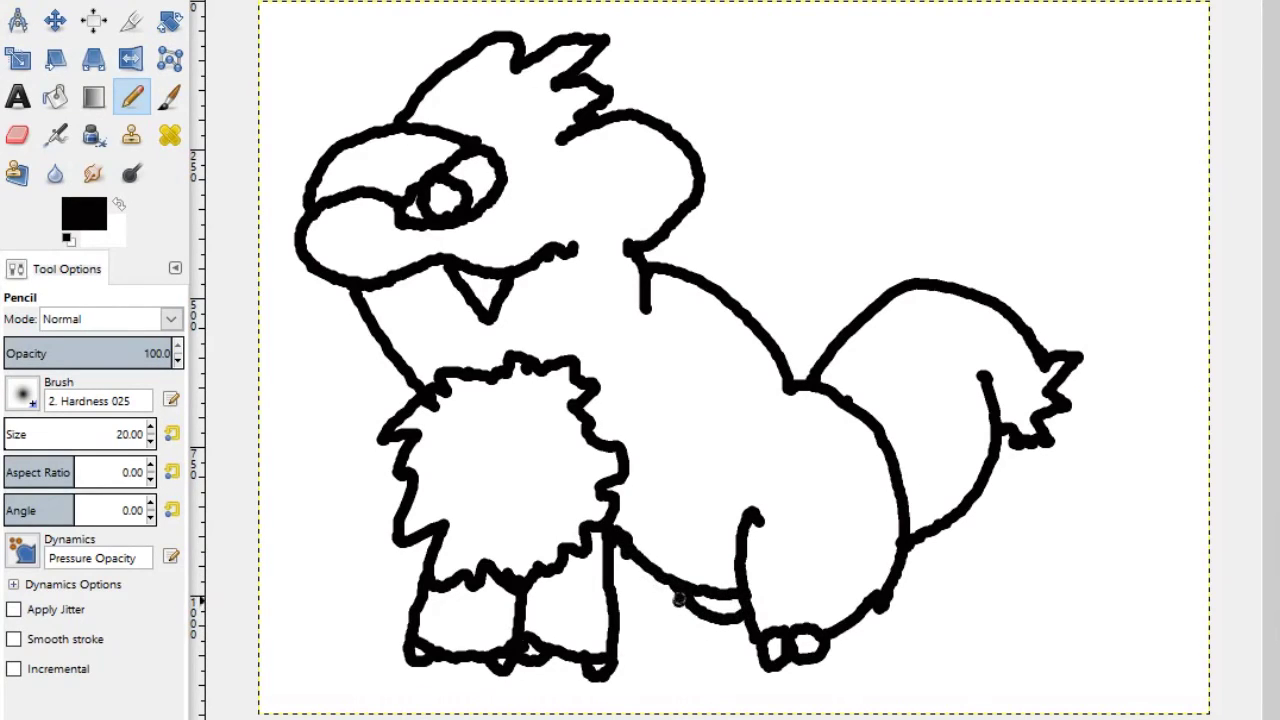
mouse_move(678, 598)
left_mouse_down()
mouse_move(668, 632)
mouse_move(630, 640)
left_mouse_up()
key("ctrl+z")
mouse_move(678, 594)
left_mouse_down()
mouse_move(616, 630)
mouse_move(632, 640)
mouse_move(608, 640)
left_mouse_up()
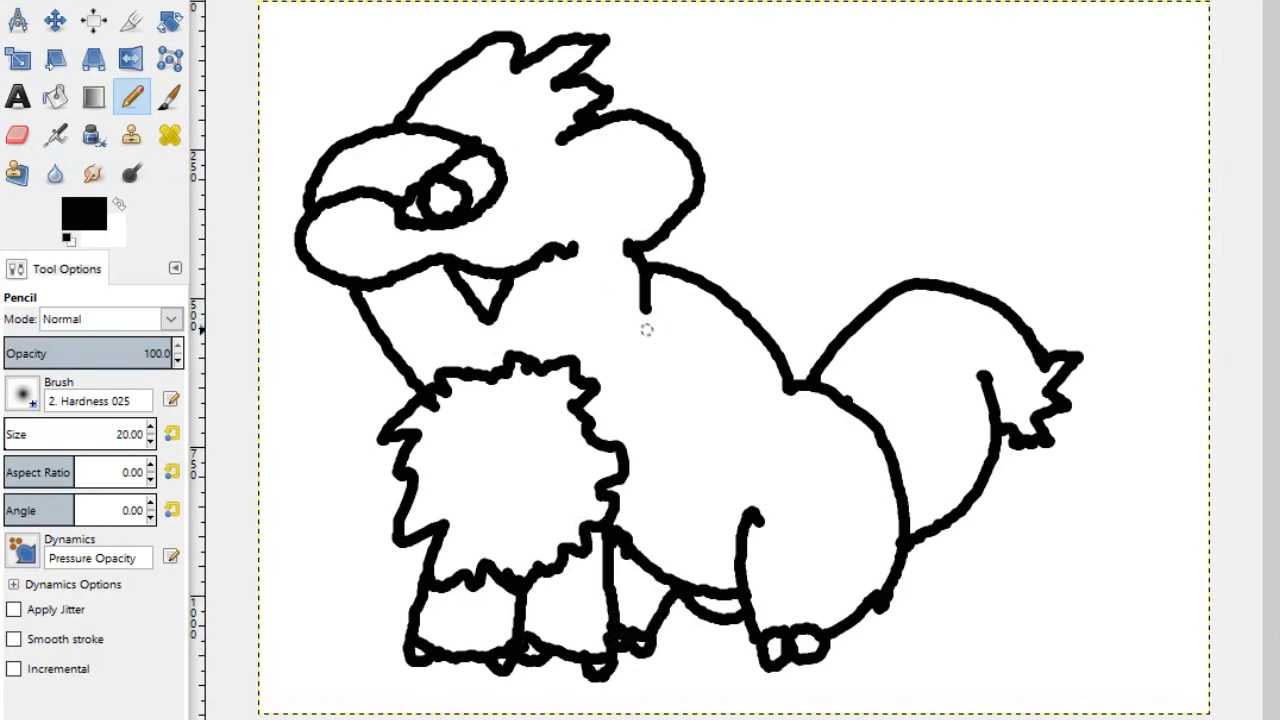
Close the top of the head and draw triangular stripes on the back, rear body and hind leg.
mouse_move(485, 150)
left_mouse_down()
mouse_move(575, 128)
mouse_move(655, 198)
mouse_move(592, 208)
mouse_move(571, 154)
left_mouse_up()
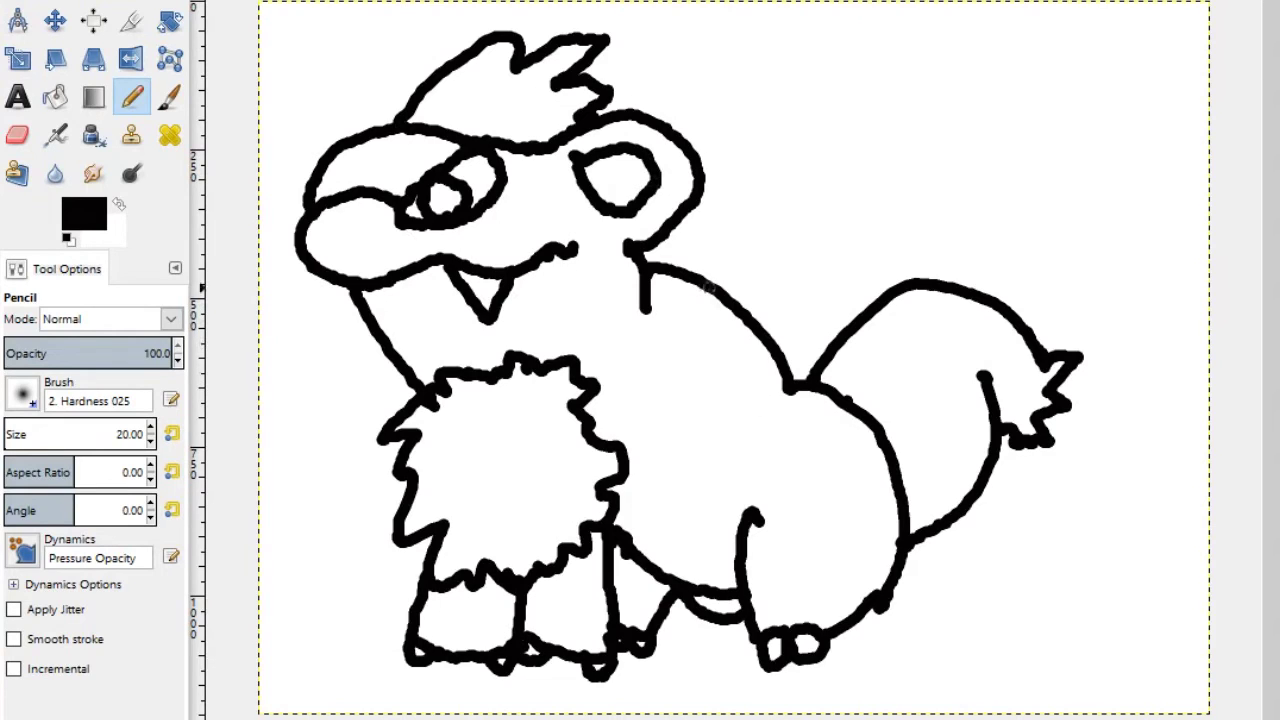
mouse_move(690, 284)
left_mouse_down()
mouse_move(672, 355)
mouse_move(720, 305)
mouse_move(732, 312)
left_mouse_up()
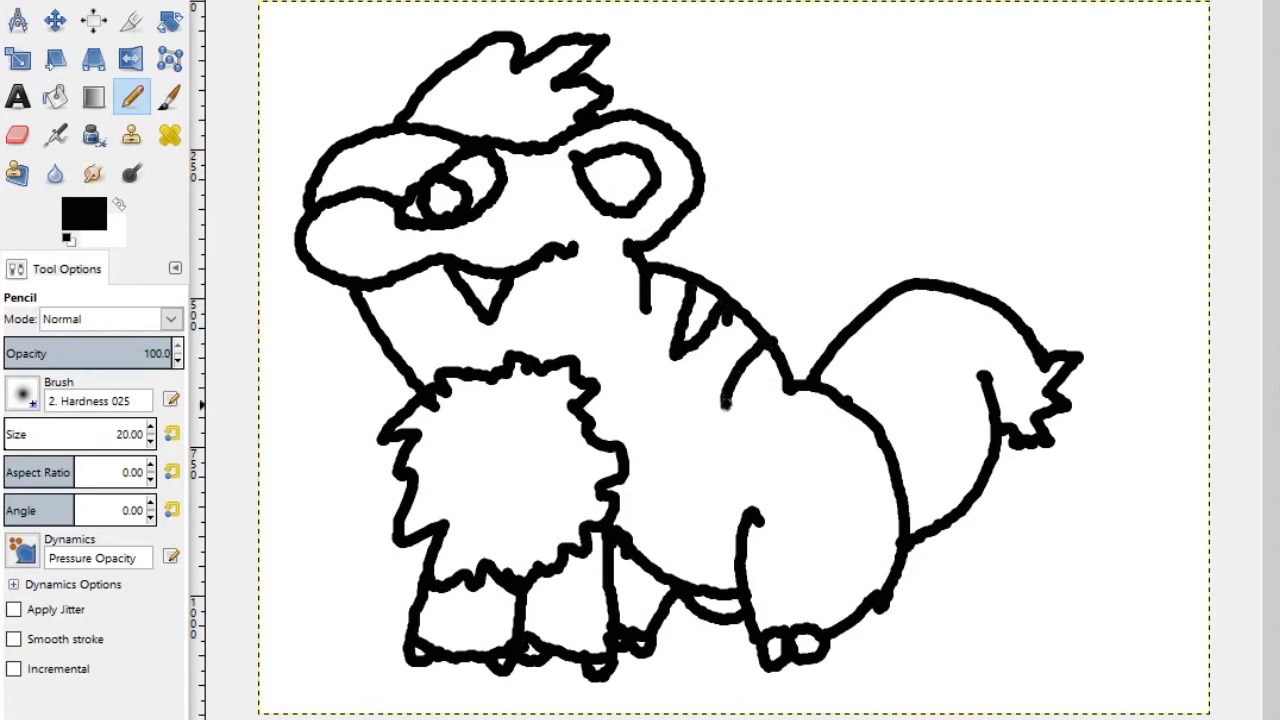
key("ctrl+z")
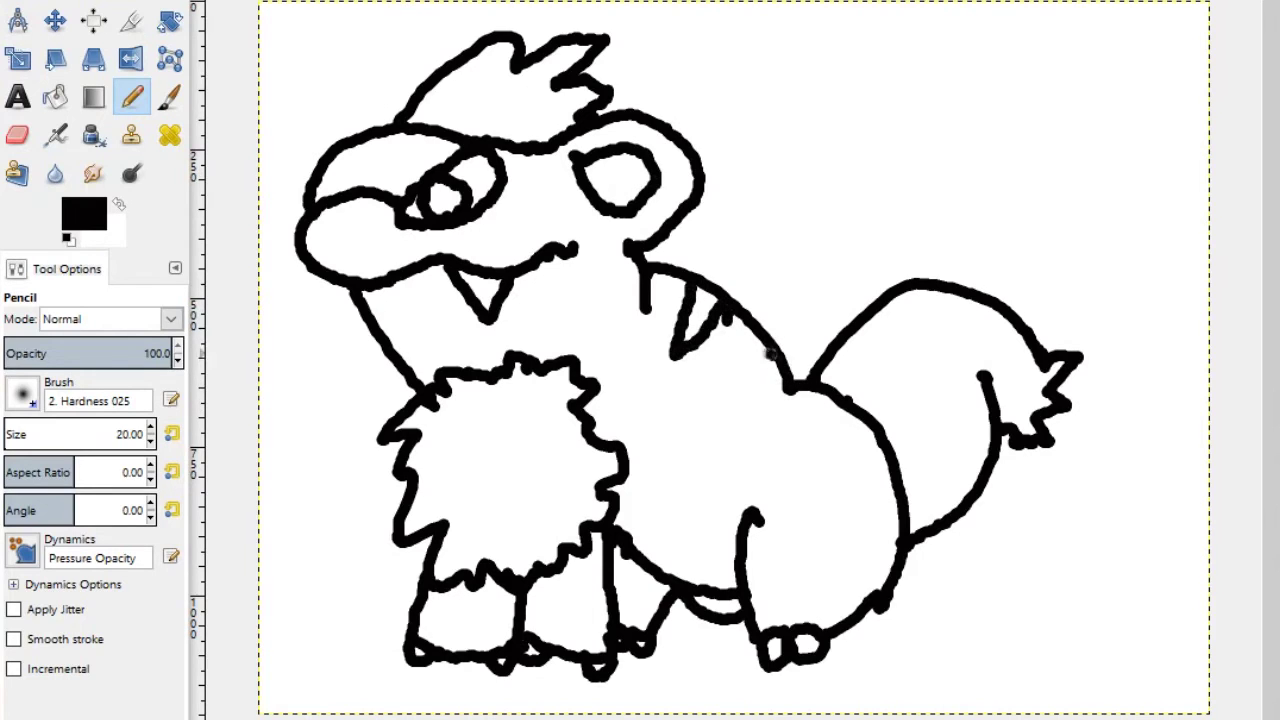
mouse_move(773, 353)
left_mouse_down()
mouse_move(740, 418)
mouse_move(788, 392)
mouse_move(812, 410)
mouse_move(795, 458)
left_mouse_up()
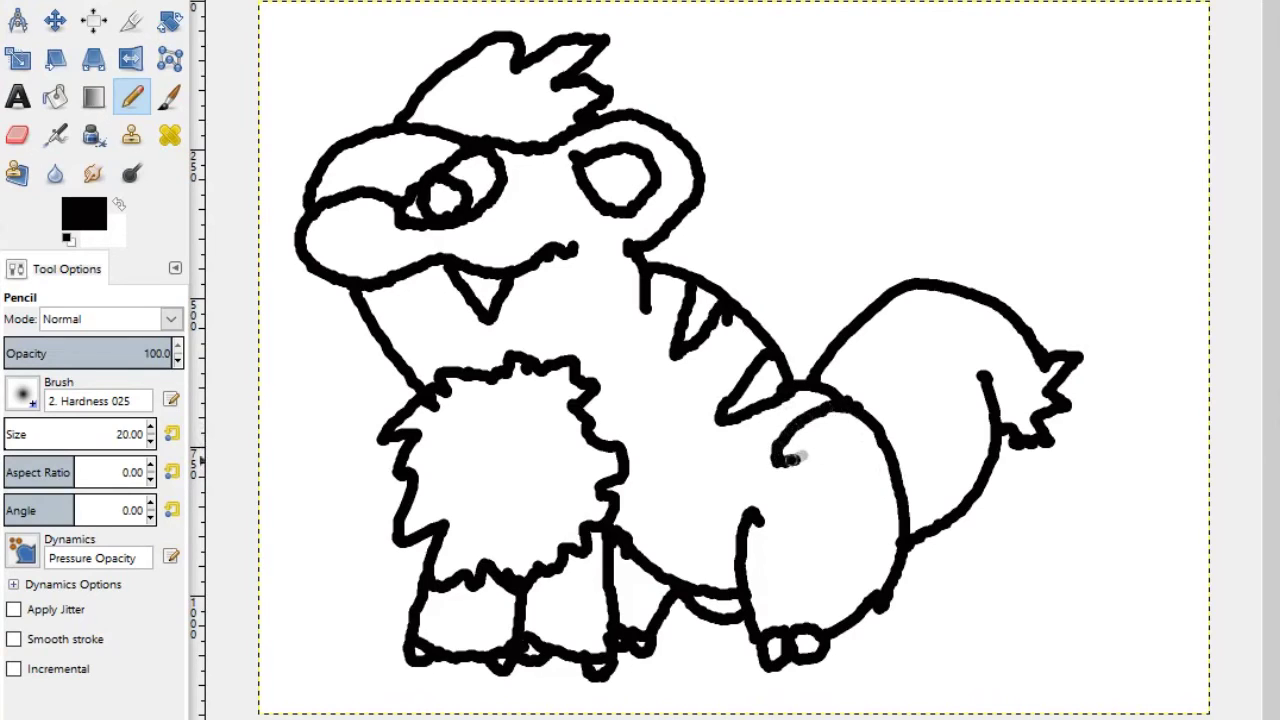
key("ctrl+z")
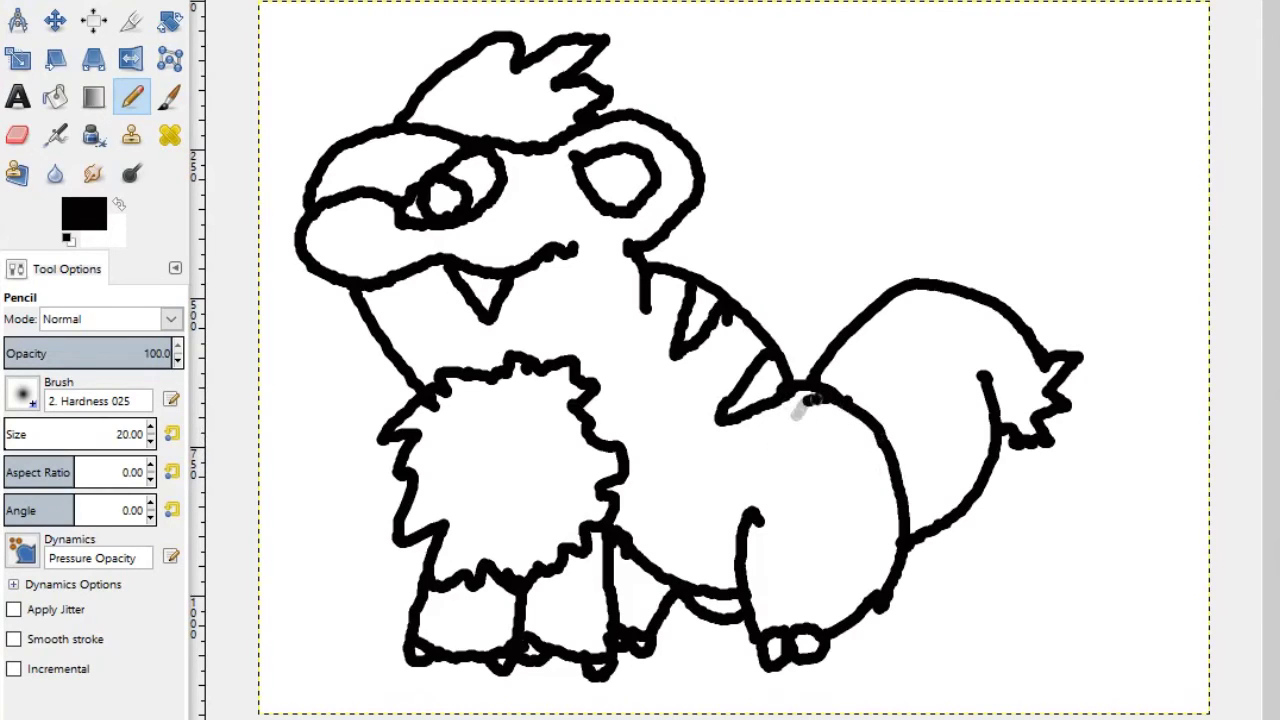
mouse_move(808, 401)
left_mouse_down()
mouse_move(766, 464)
mouse_move(868, 428)
mouse_move(882, 440)
left_mouse_up()
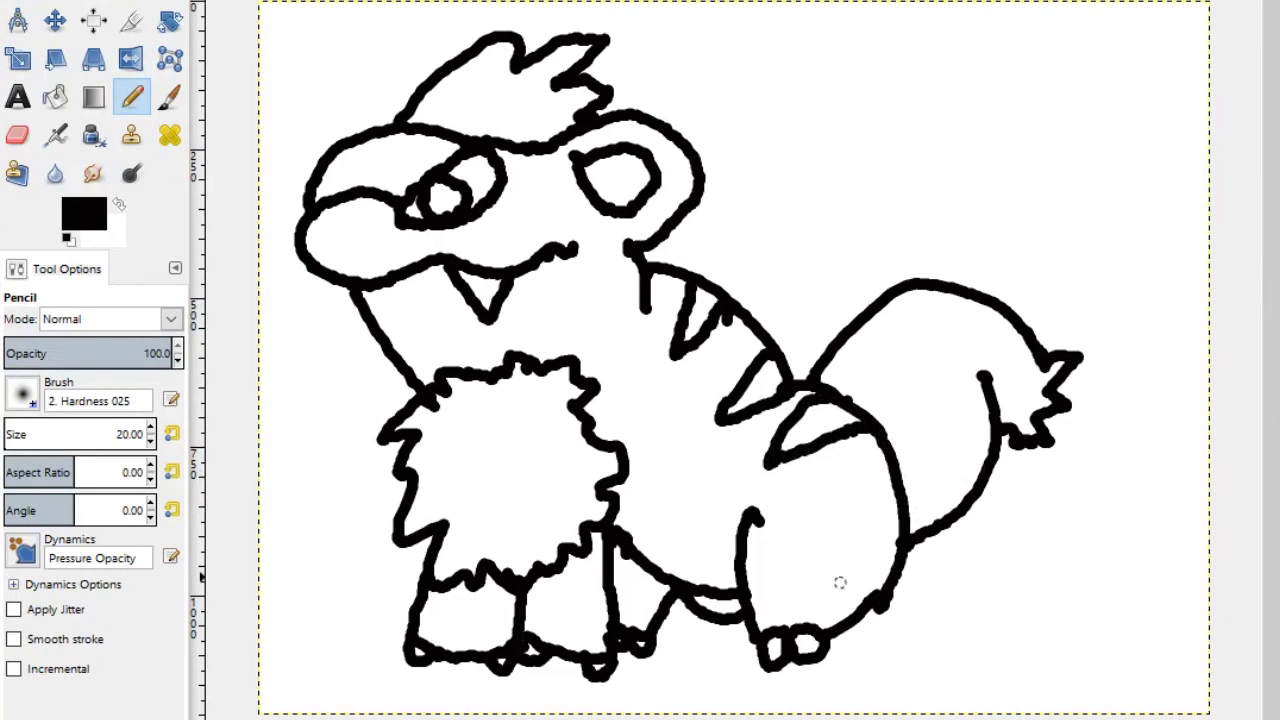
mouse_move(900, 505)
left_mouse_down()
mouse_move(818, 505)
mouse_move(902, 552)
left_mouse_up()
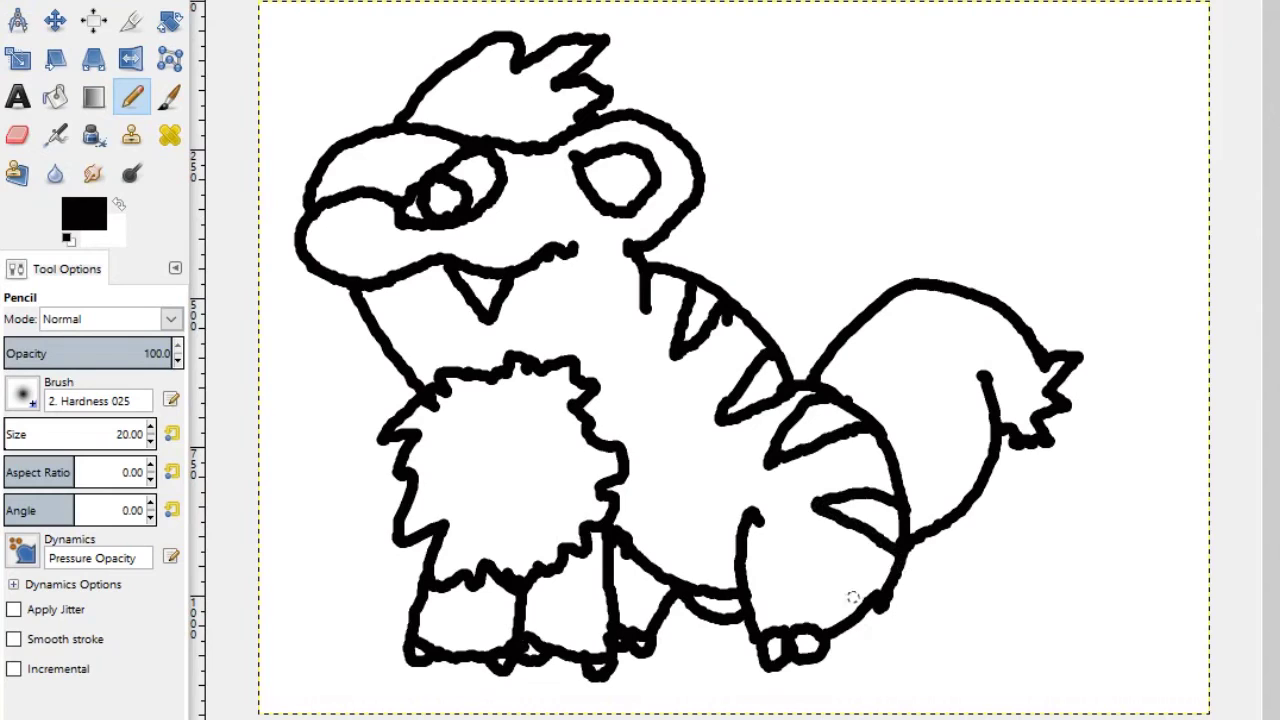
mouse_move(853, 597)
left_mouse_down()
mouse_move(800, 562)
mouse_move(842, 608)
left_mouse_up()
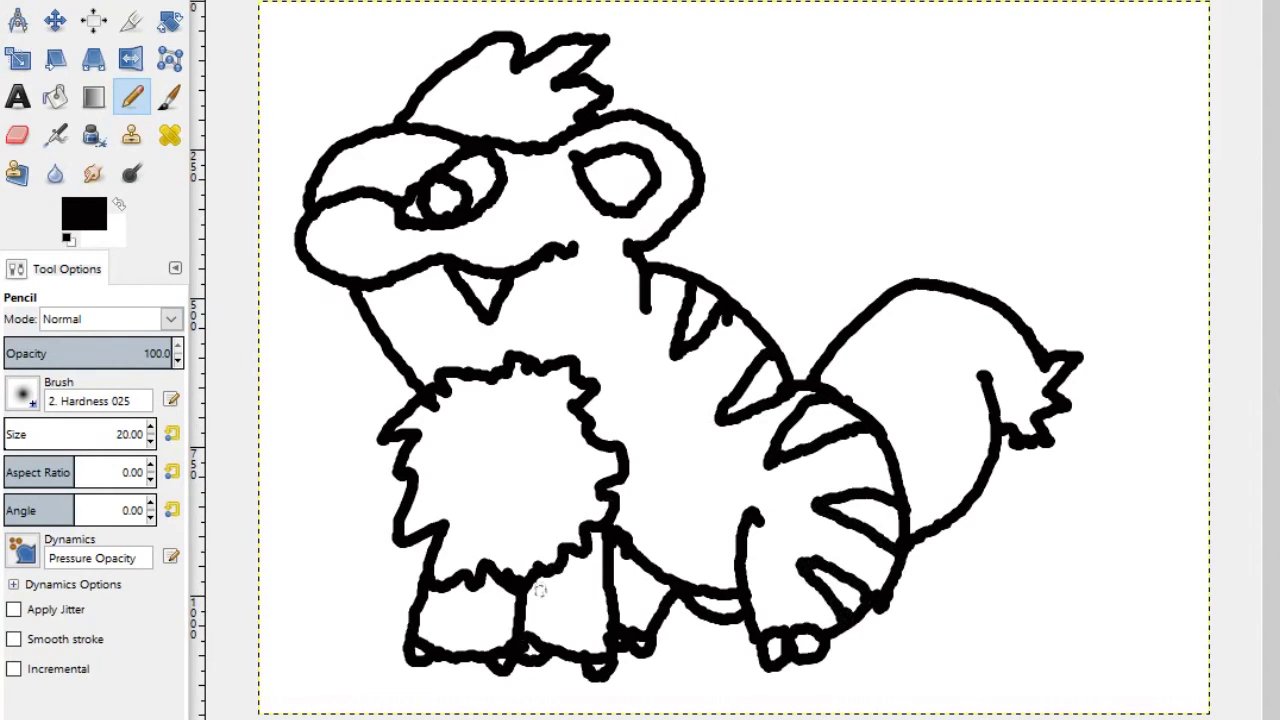
Outline the bottom edge of the chest fur and draw the belly curve to the hind leg.
mouse_move(557, 572)
left_mouse_down()
mouse_move(600, 560)
mouse_move(608, 585)
mouse_move(560, 612)
mouse_move(522, 594)
left_mouse_up()
mouse_move(420, 582)
left_mouse_down()
mouse_move(462, 600)
mouse_move(515, 594)
mouse_move(505, 608)
left_mouse_up()
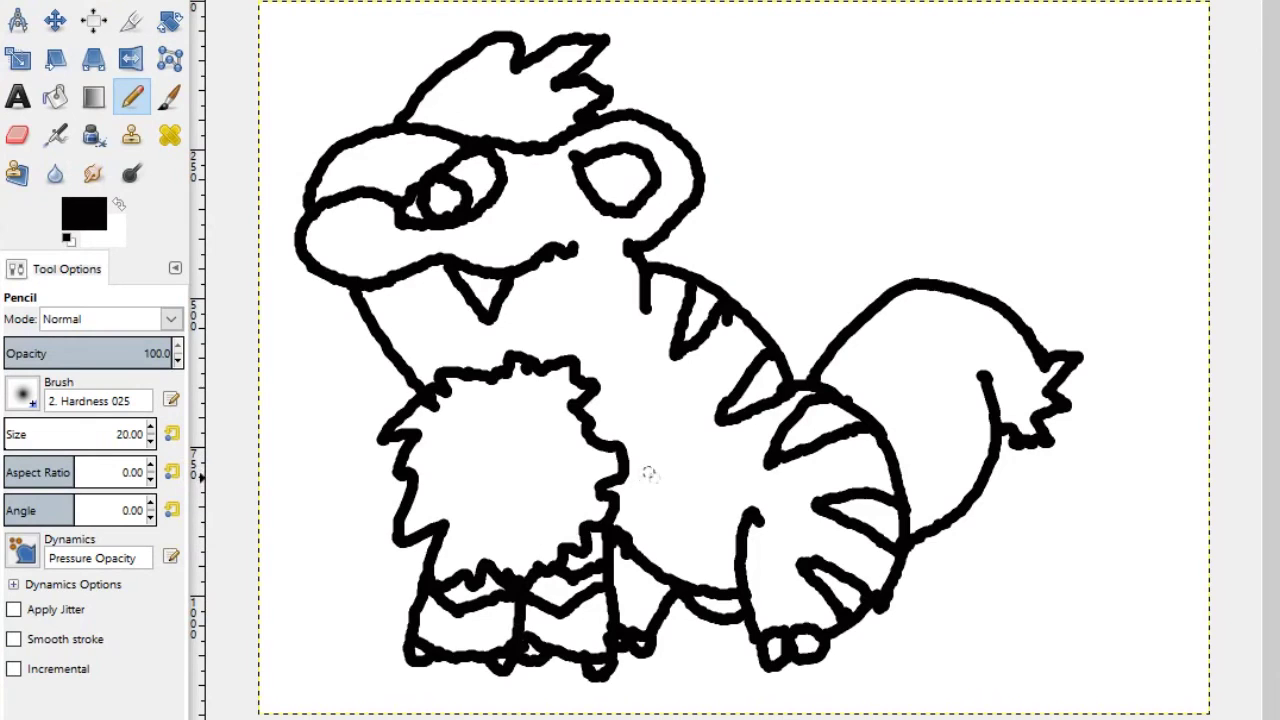
mouse_move(618, 455)
left_mouse_down()
mouse_move(680, 466)
mouse_move(738, 526)
left_mouse_up()
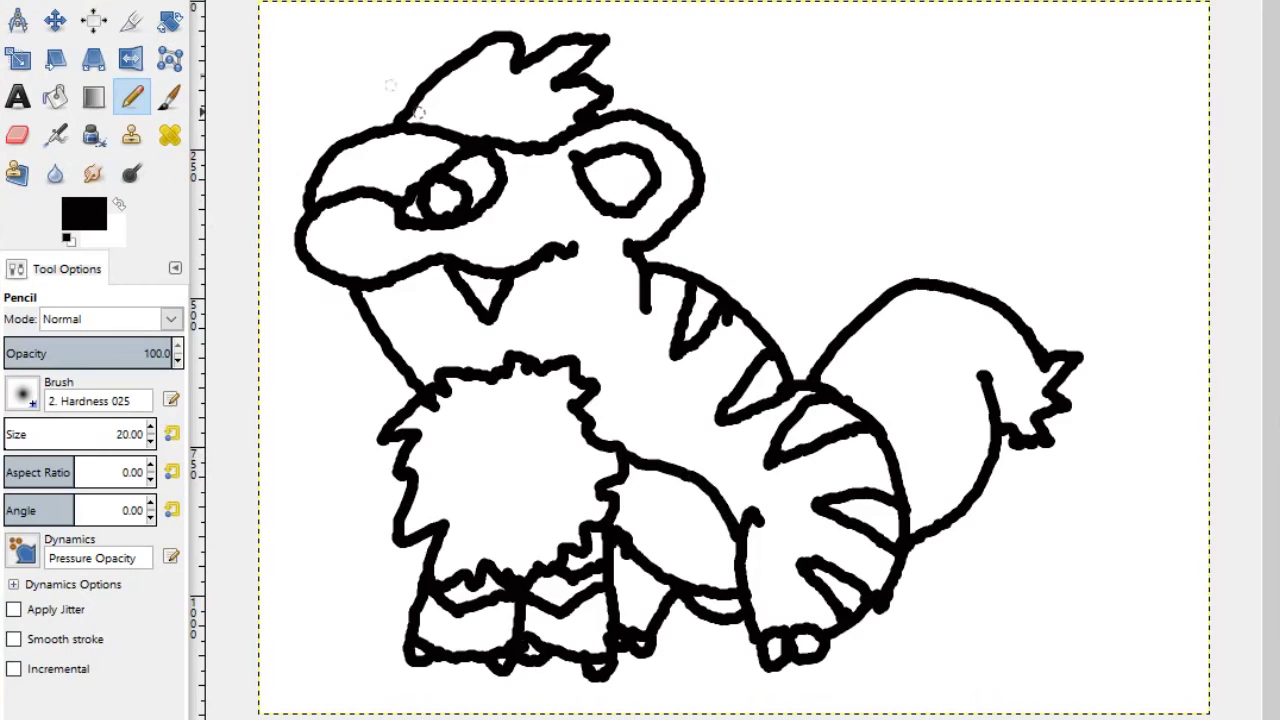
key("o")
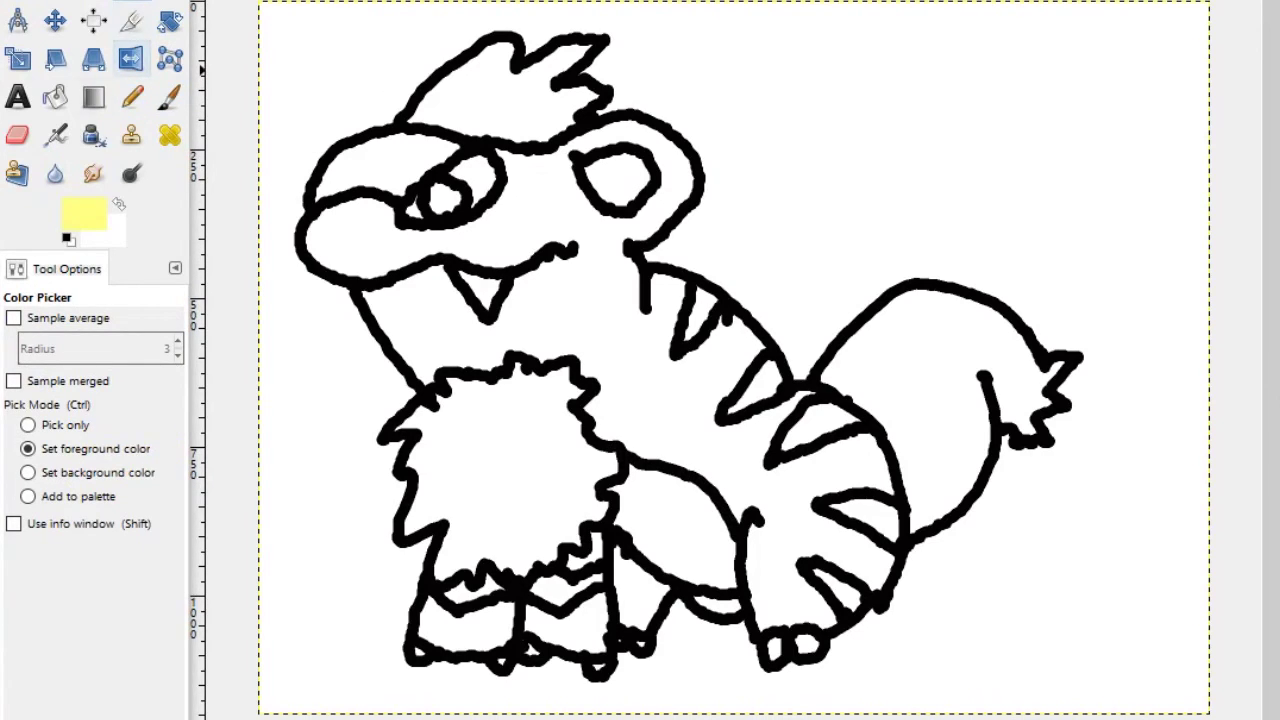
Bucket-fill the chest fluff, head crest and tail pale yellow.
left_click(55, 96)
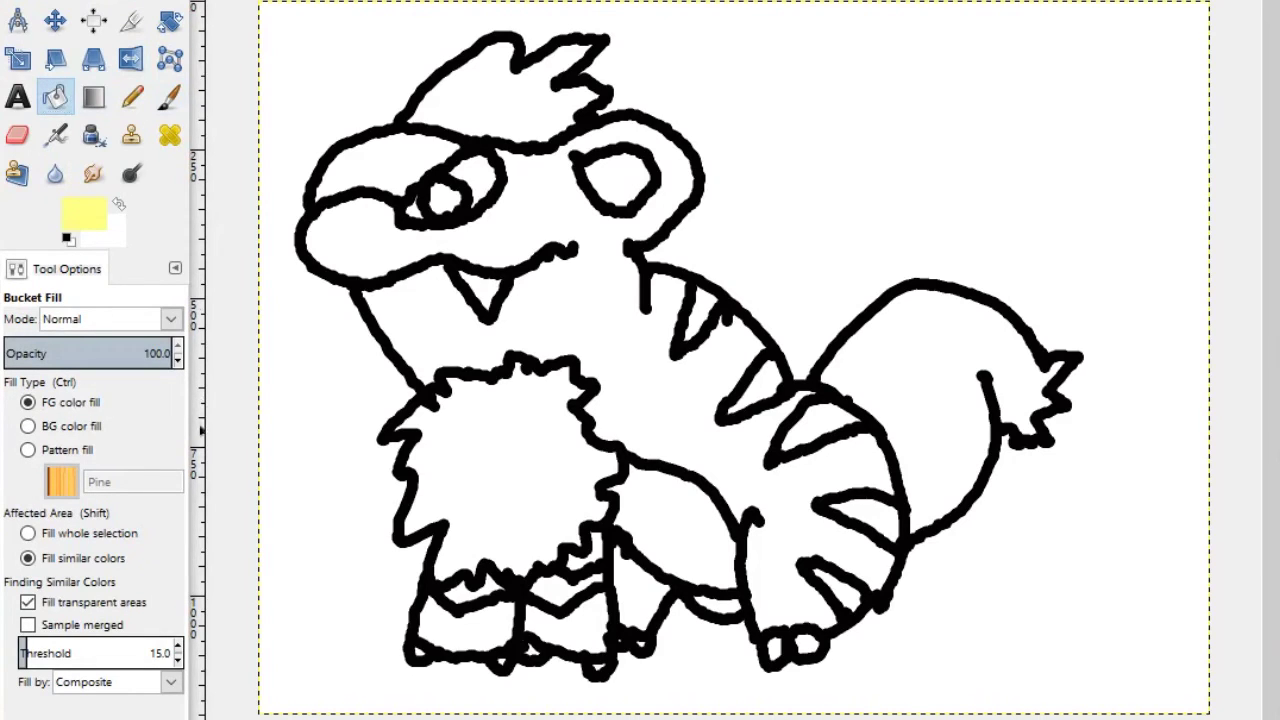
left_click(500, 432)
left_click(480, 100)
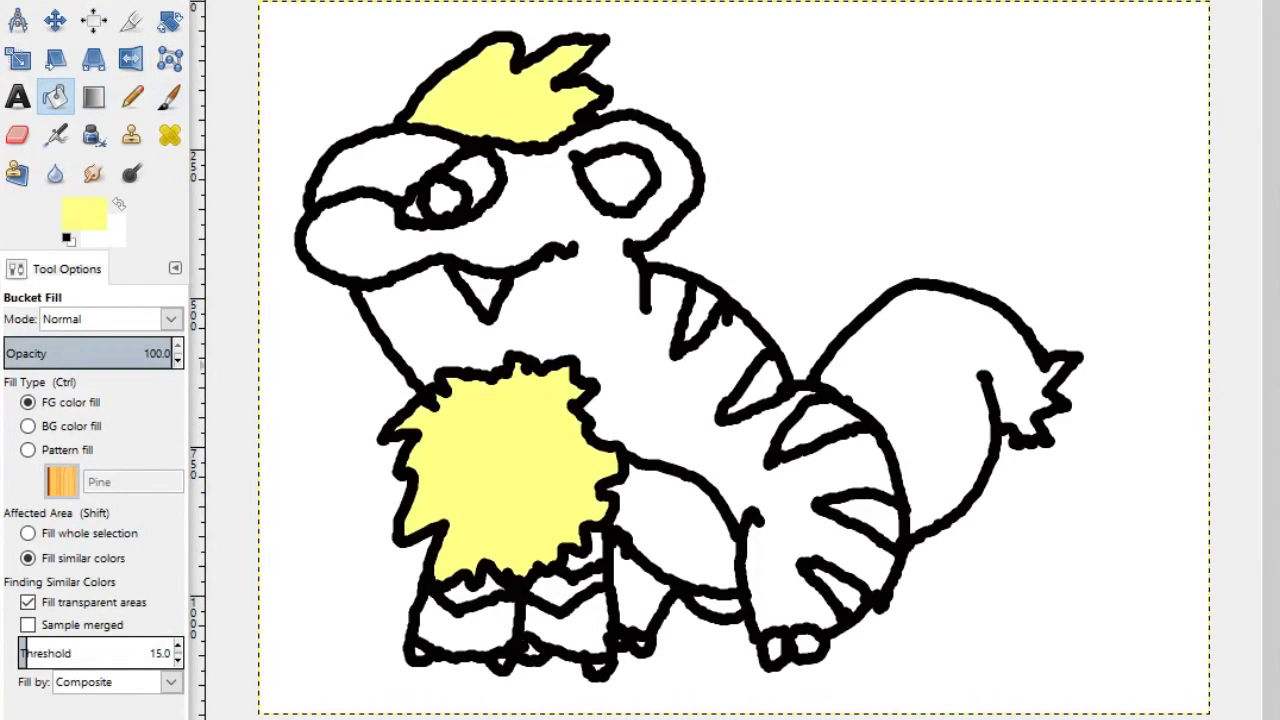
left_click(930, 390)
Sample a tan brown and fill the head and body with it.
key("o")
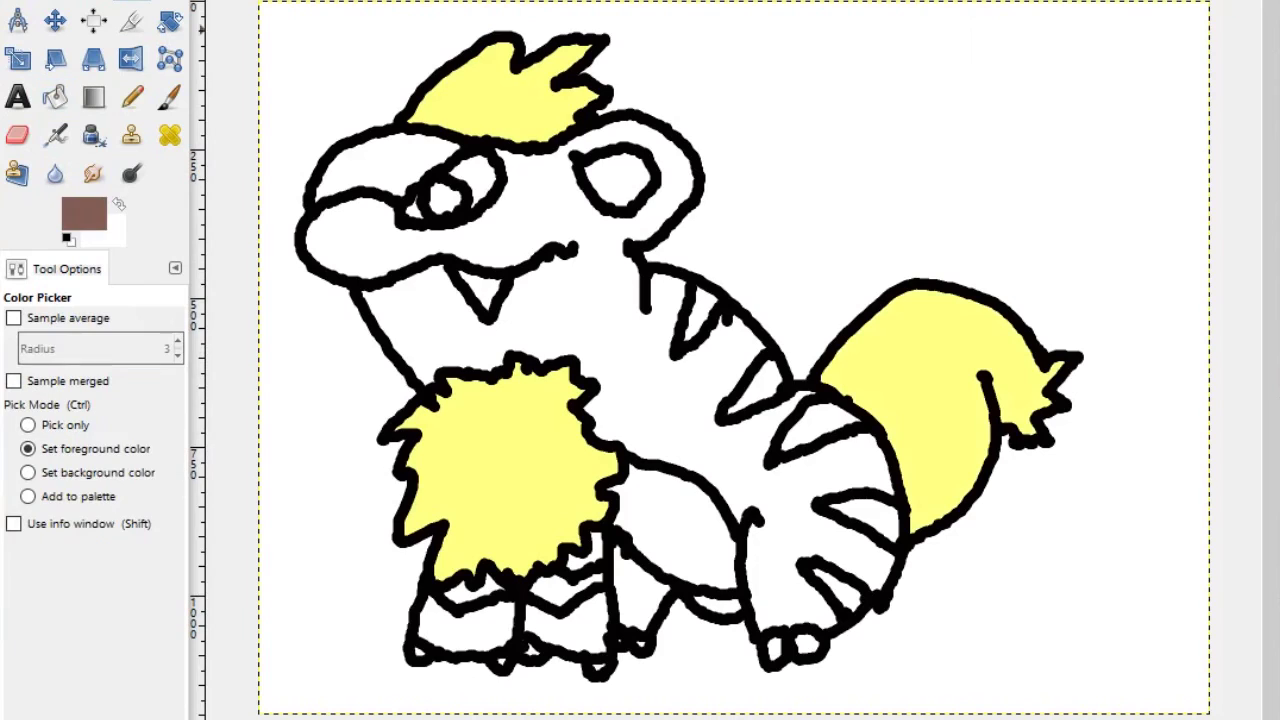
key("shift+b")
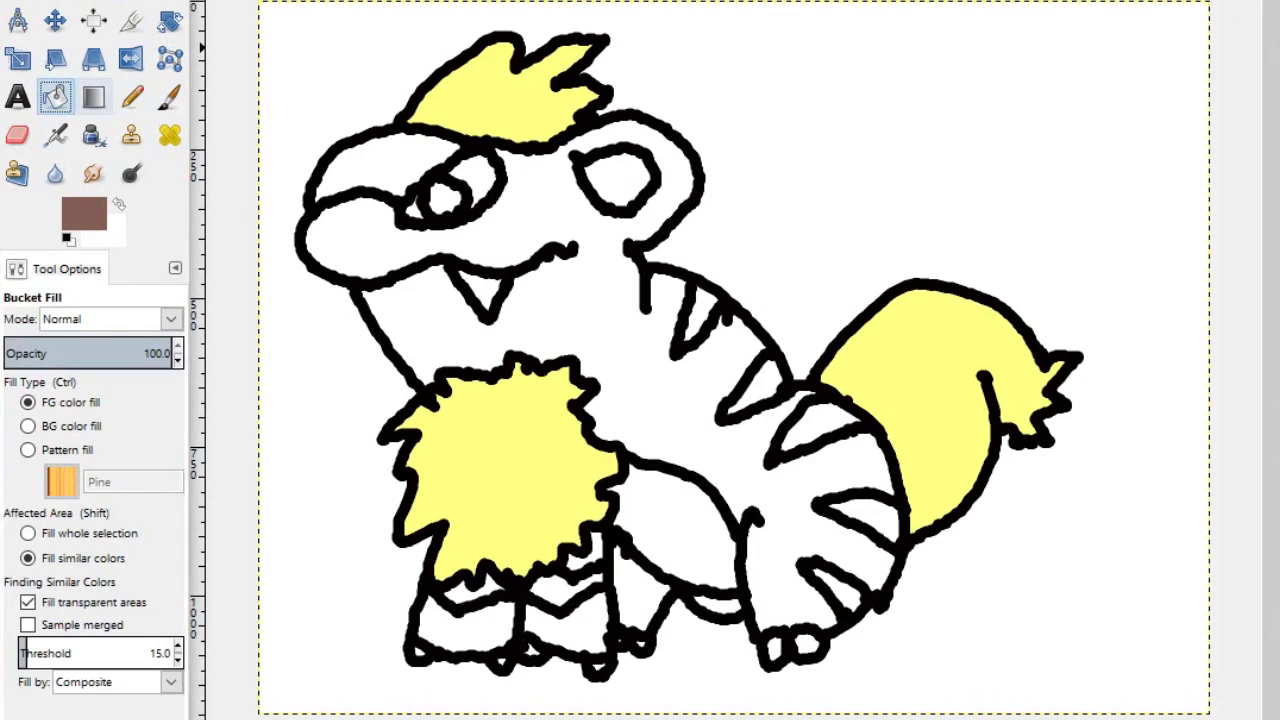
left_click(600, 300)
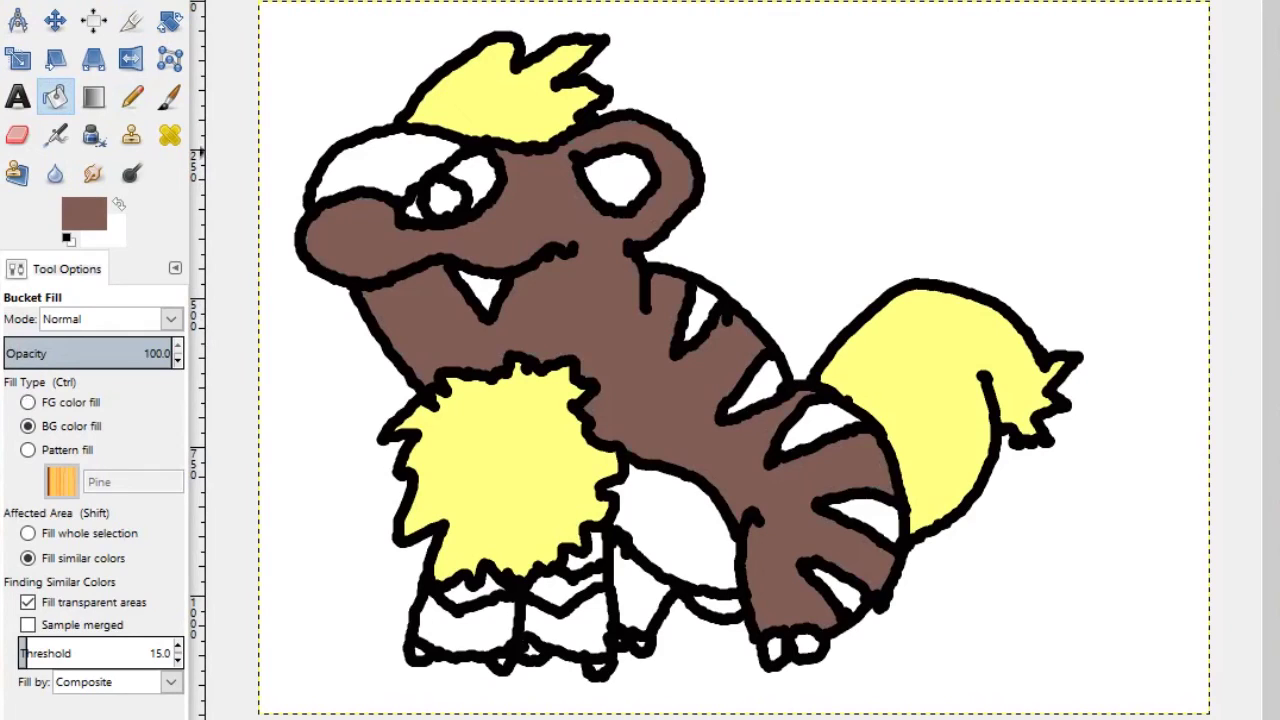
key("ctrl+z")
key("o")
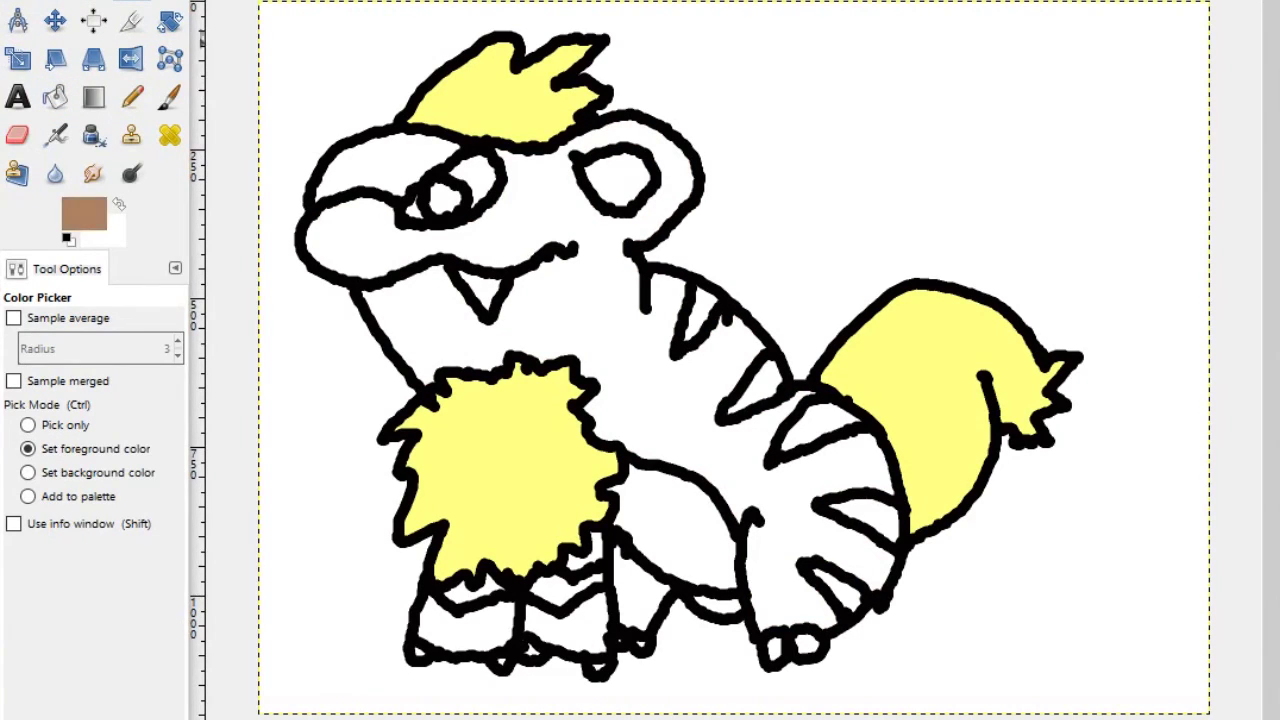
left_click(55, 96)
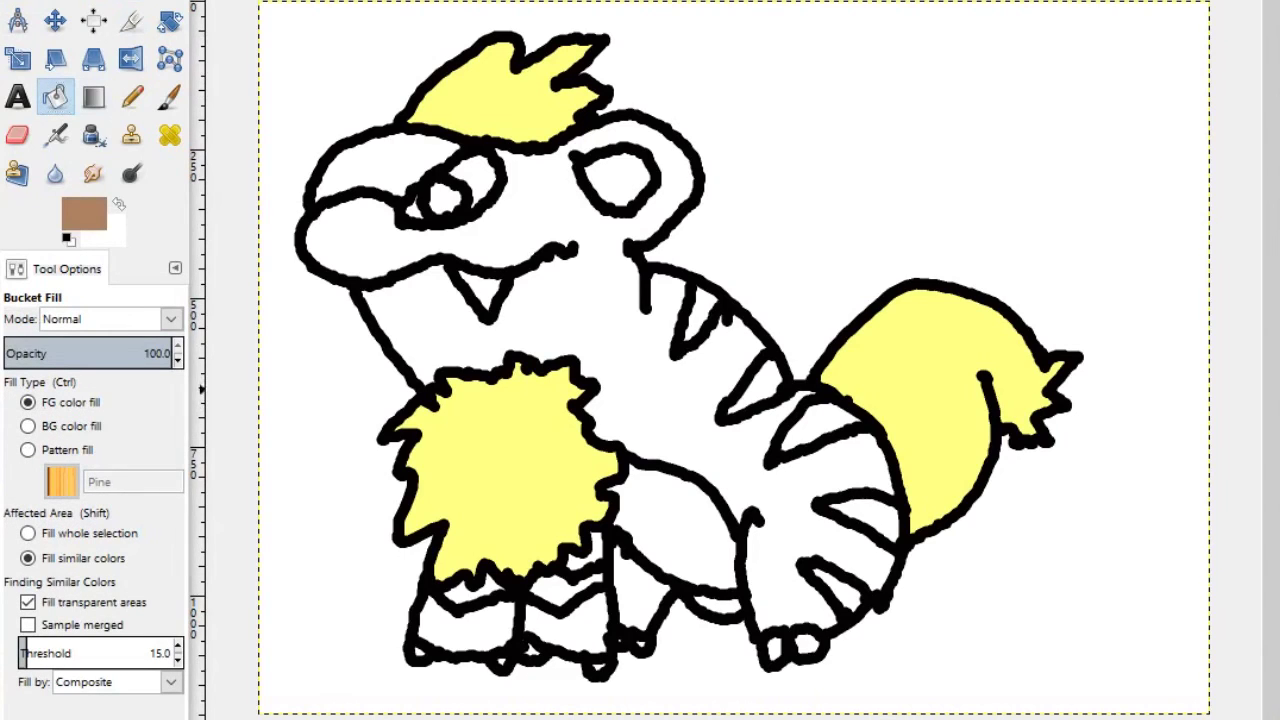
left_click(660, 380)
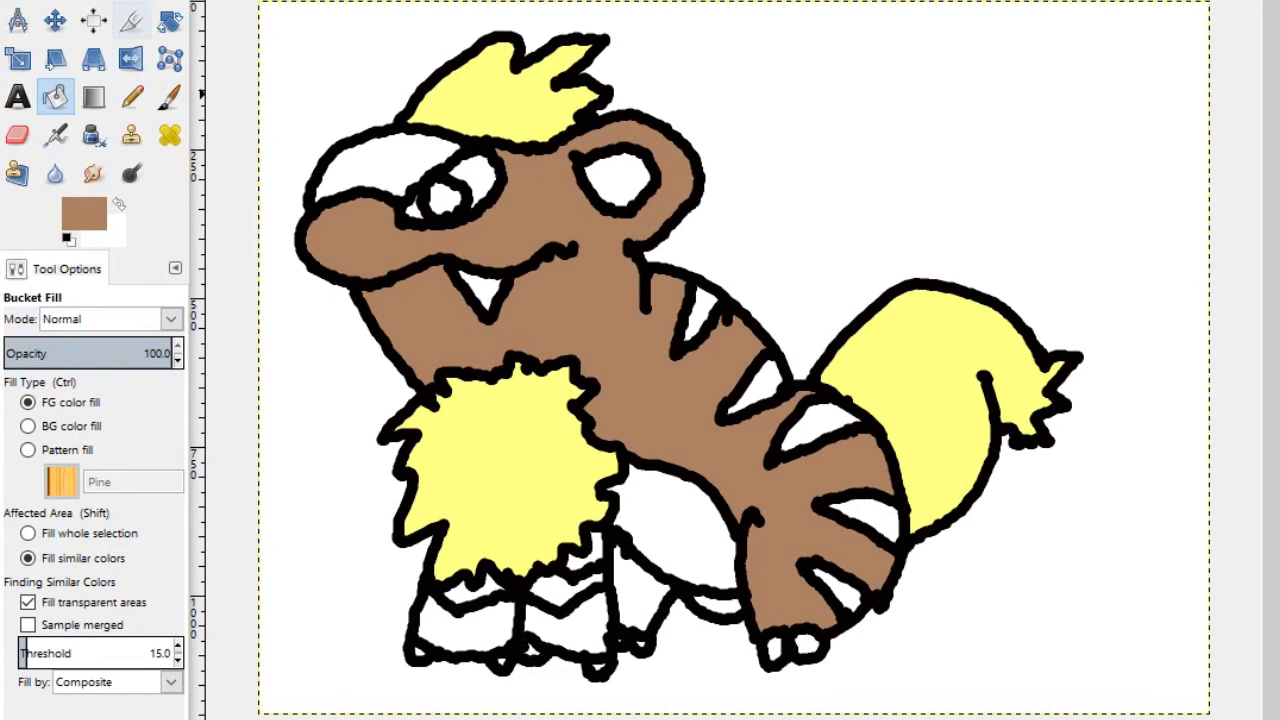
Fill the belly reddish-brown and the forehead patch dark brown.
left_click(672, 522)
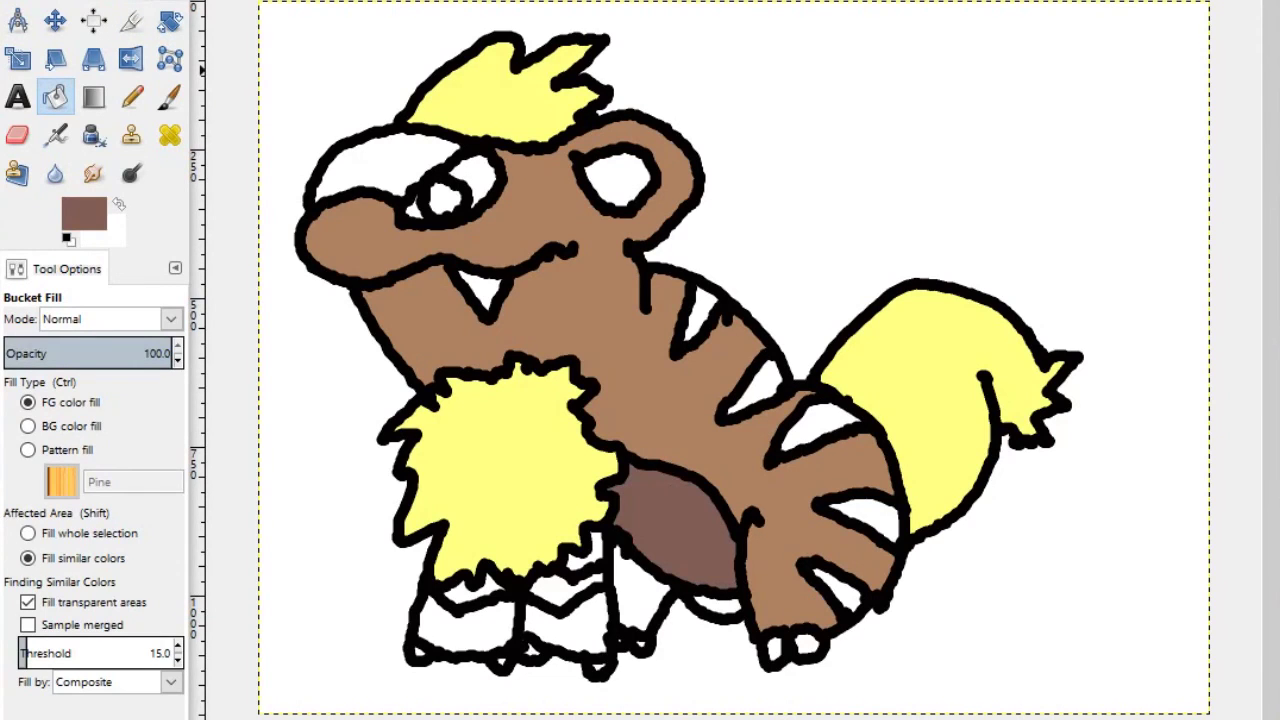
key("u")
key("o")
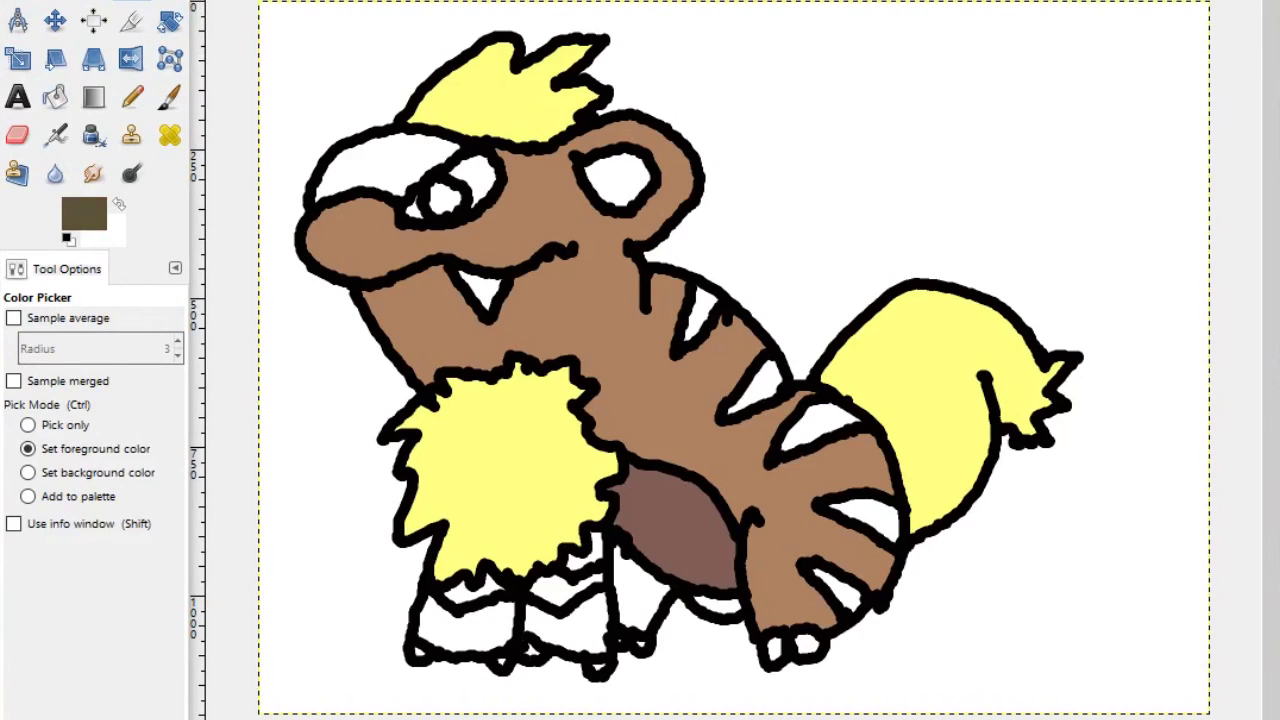
left_click(55, 96)
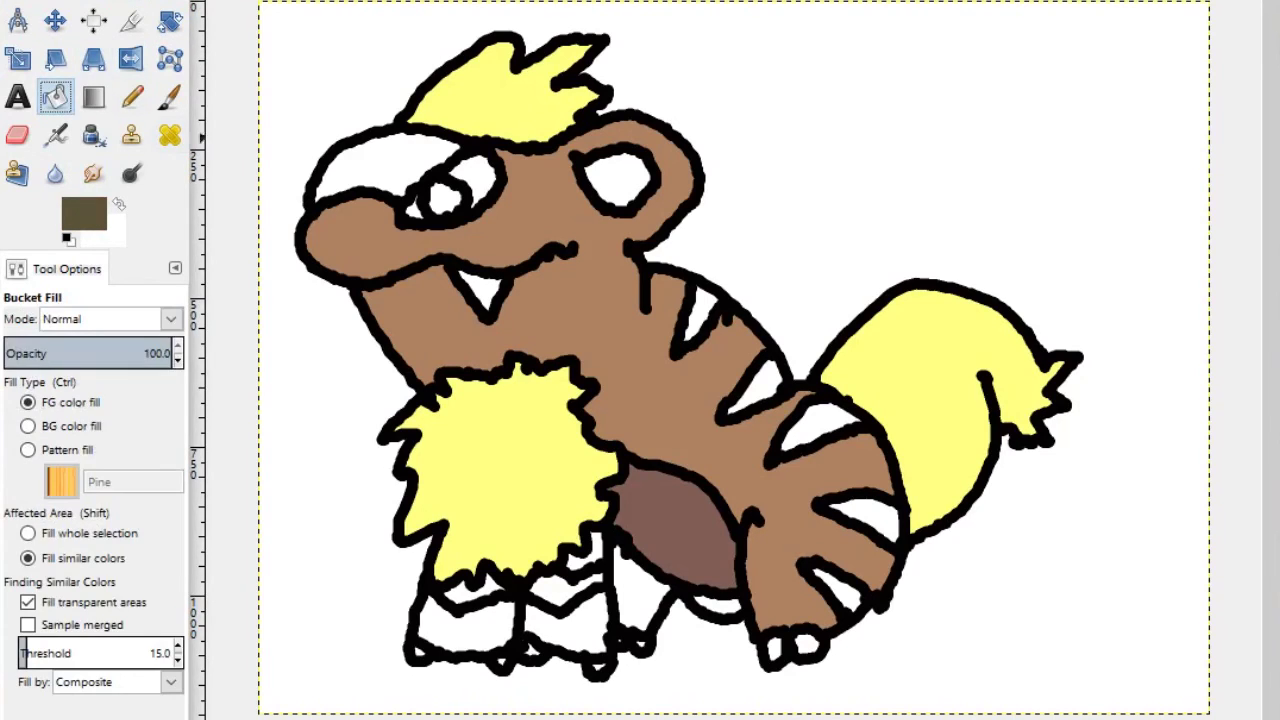
left_click(370, 160)
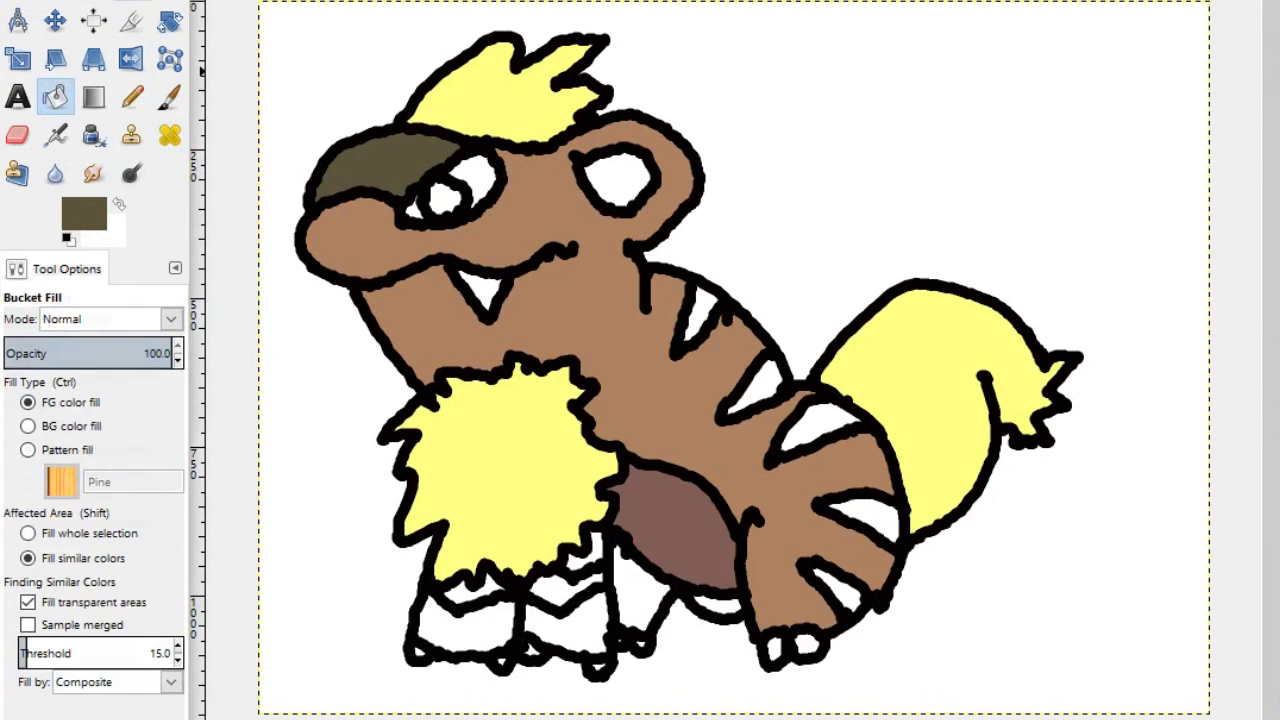
Fill the left eye light peach and both white leg areas with the body brown.
key("o")
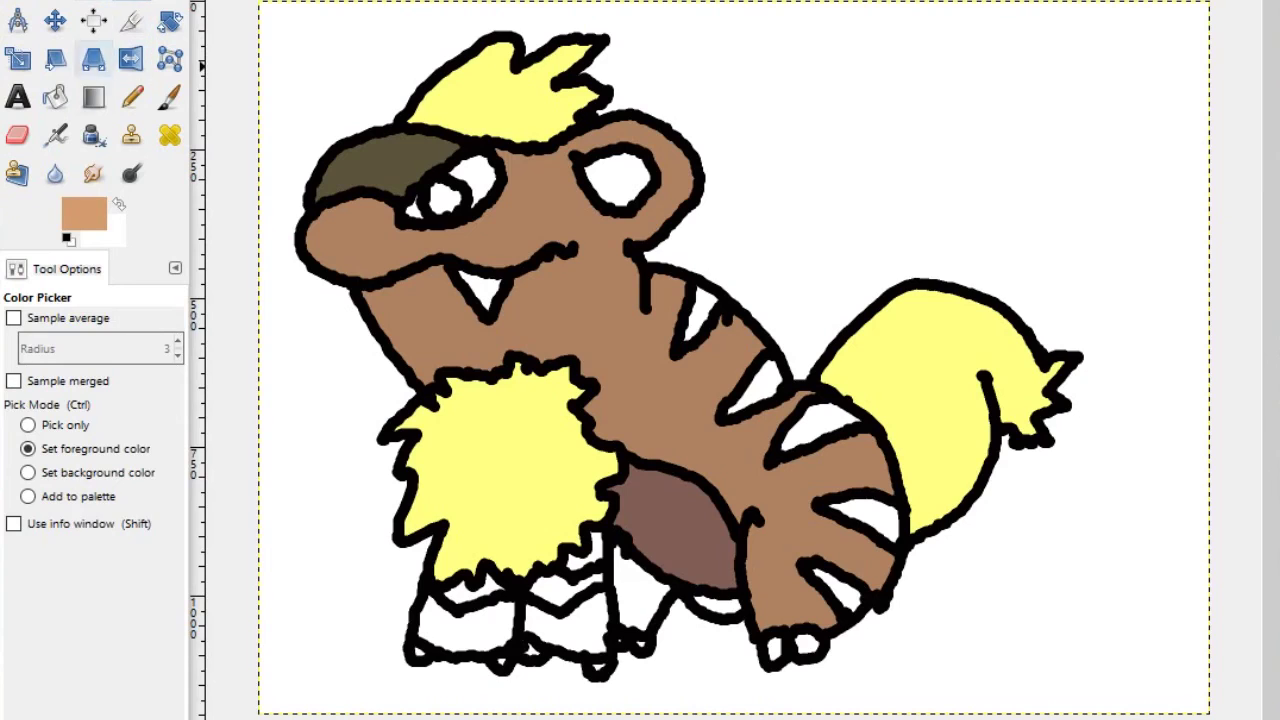
left_click(55, 96)
left_click(445, 199)
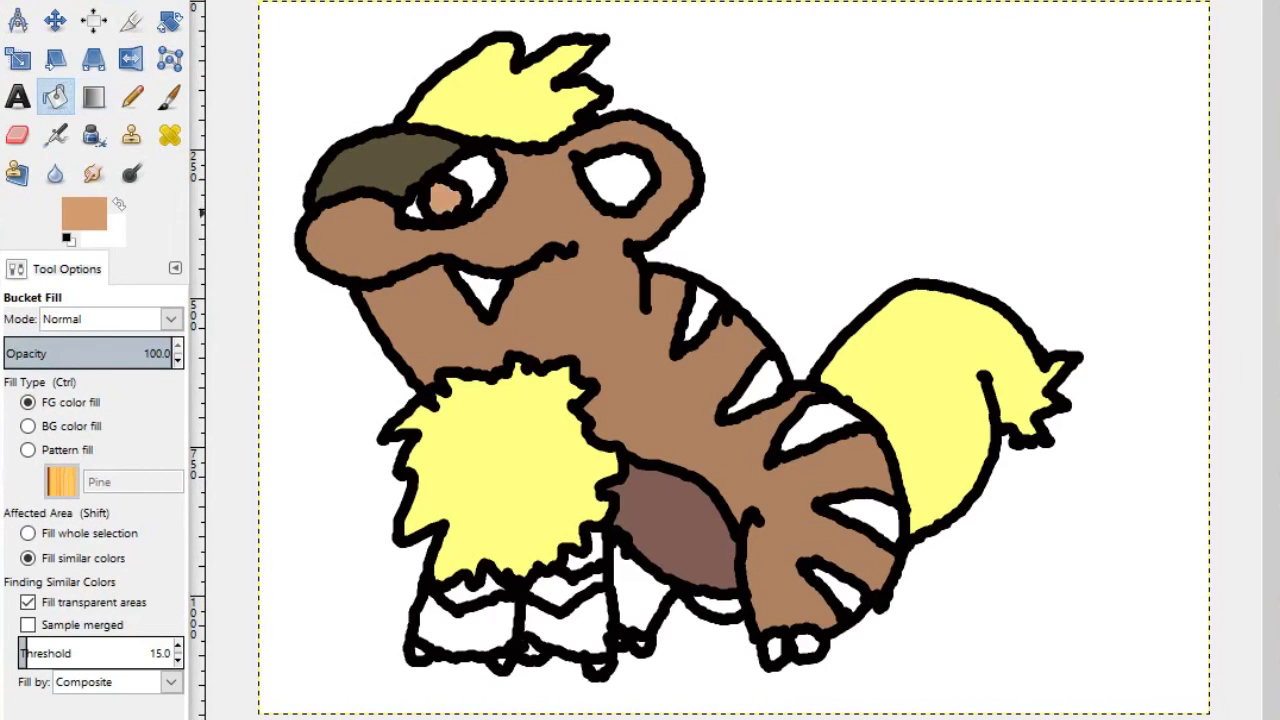
key("o")
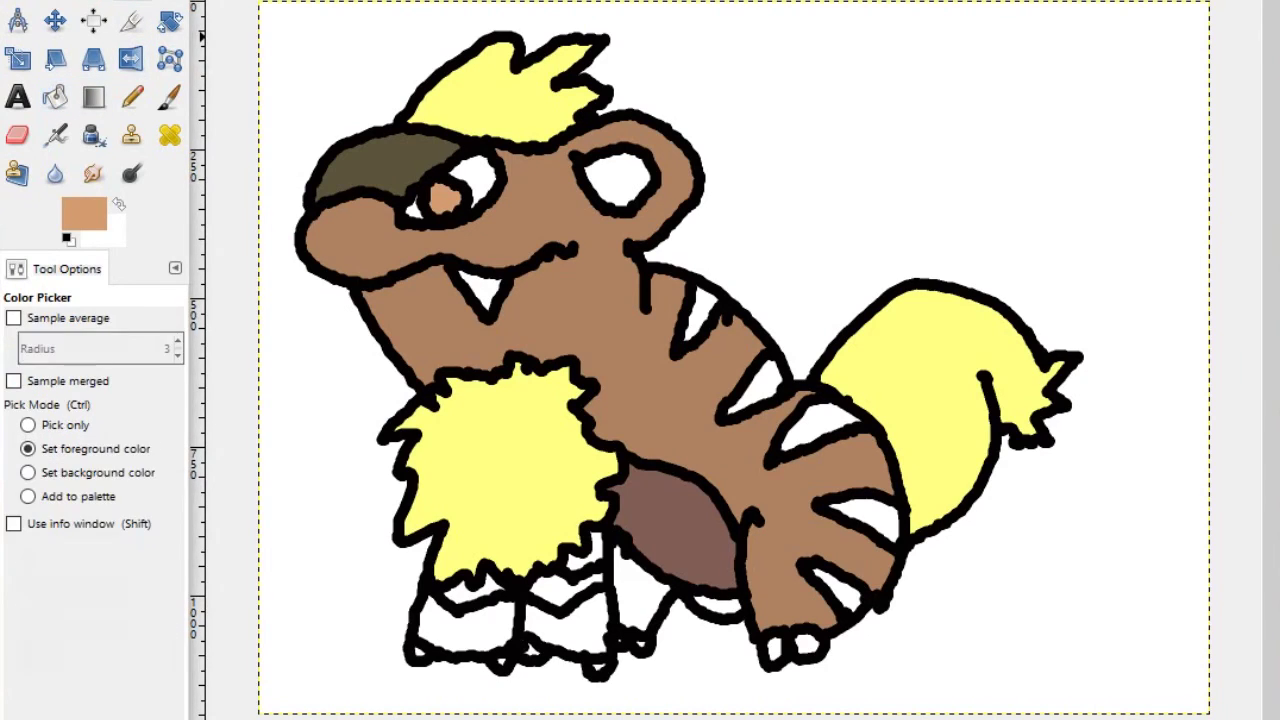
left_click(680, 435)
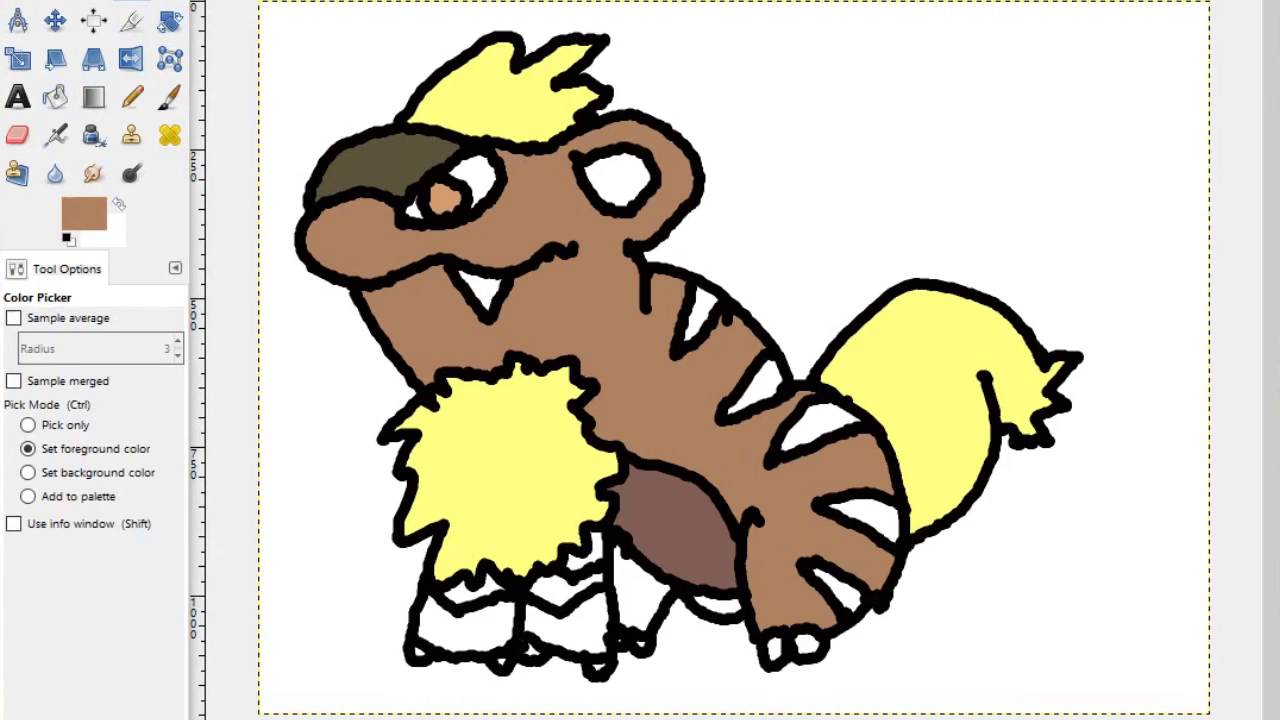
left_click(55, 96)
left_click(465, 622)
left_click(565, 622)
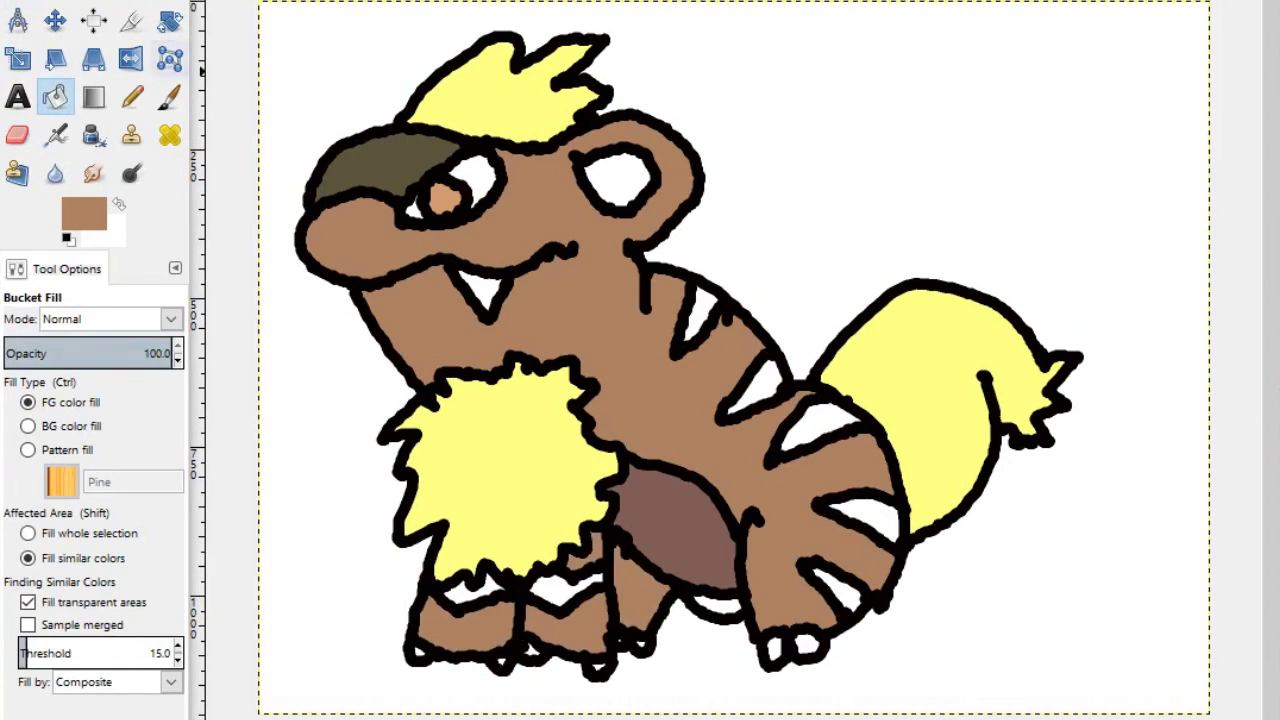
Fill the right eye dark brown, then the four body stripes and both foot bands grey.
key("o")
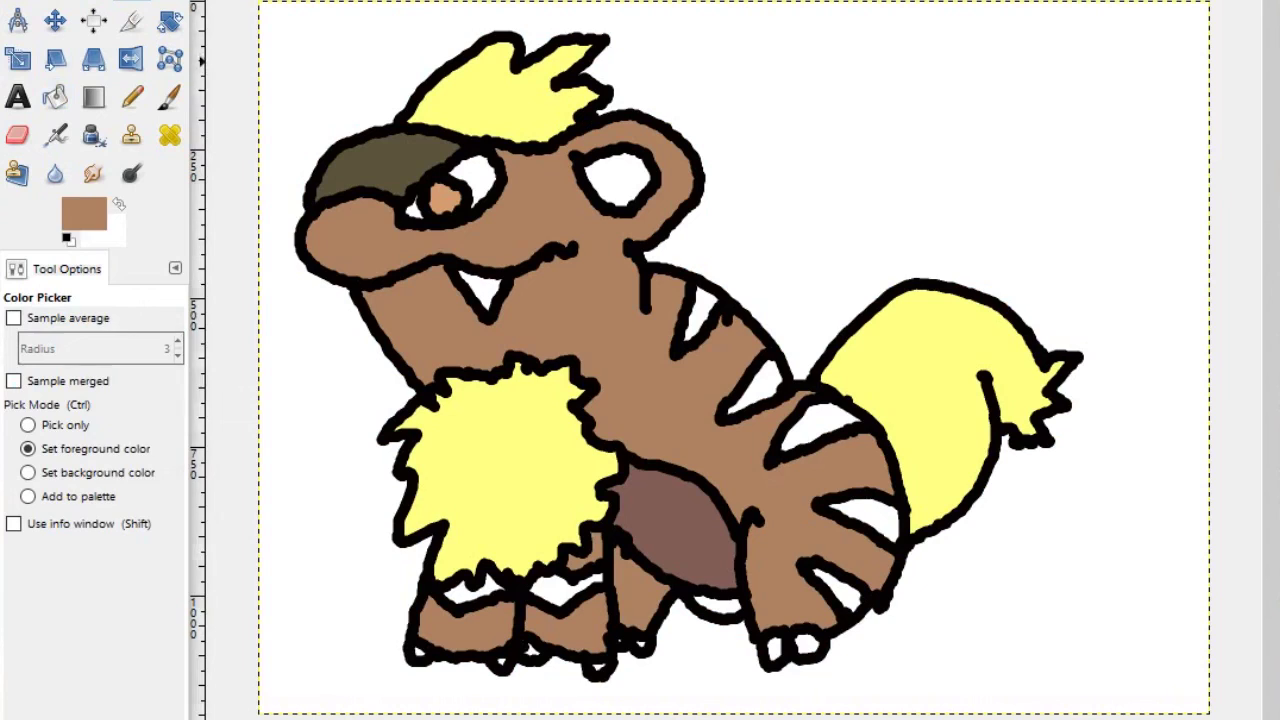
key("shift+b")
left_click(615, 178)
left_click(700, 312)
left_click(758, 390)
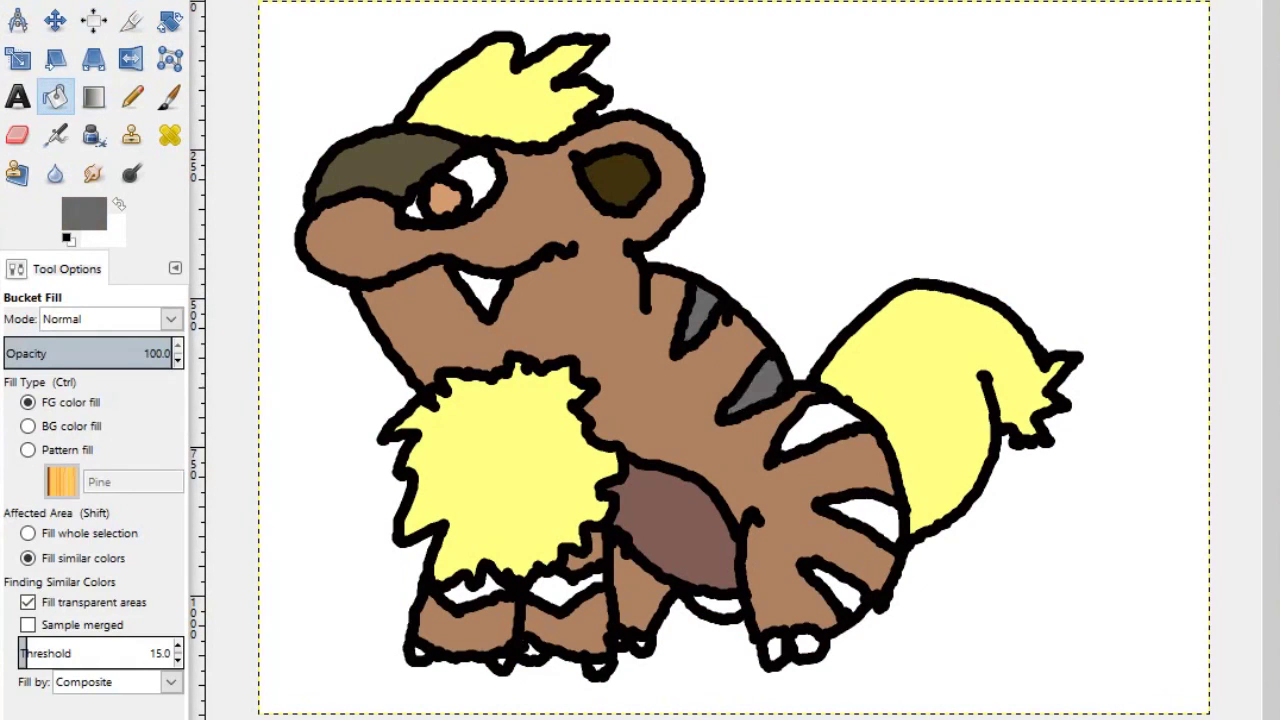
left_click(822, 425)
left_click(862, 510)
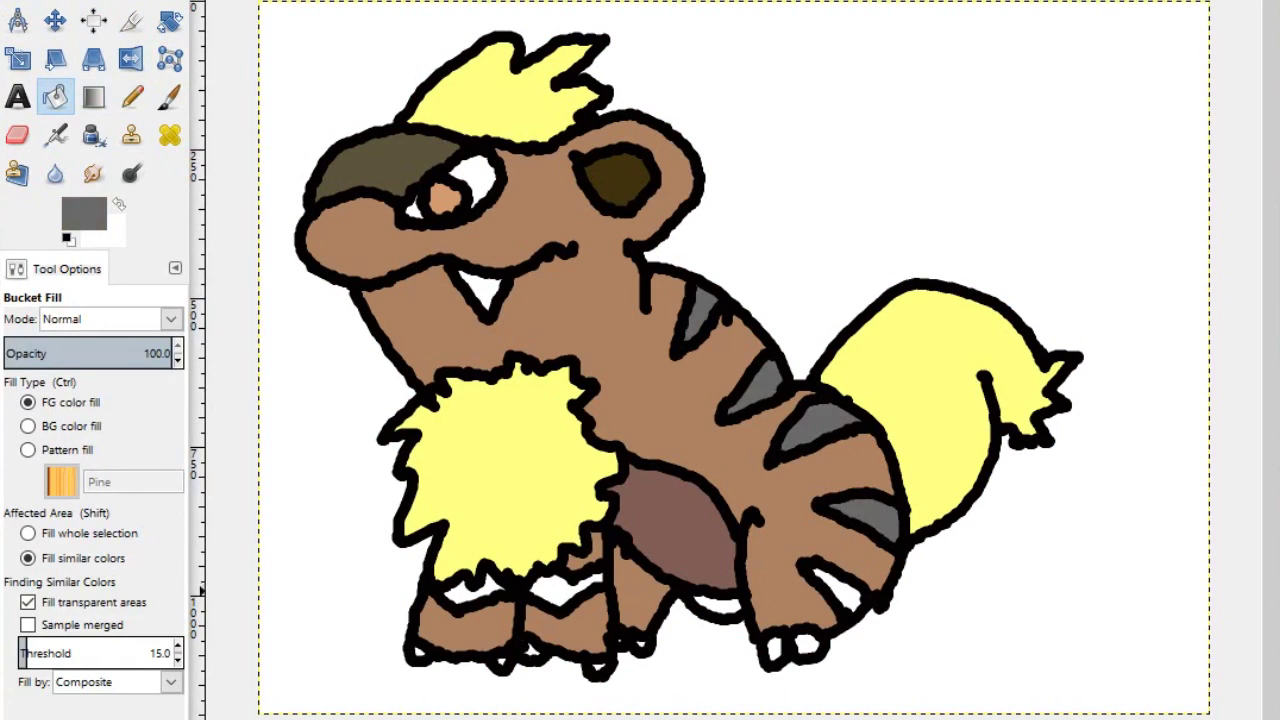
left_click(838, 590)
left_click(470, 592)
left_click(562, 590)
Sample the pale yellow from the chest fur for the next fill.
key("u")
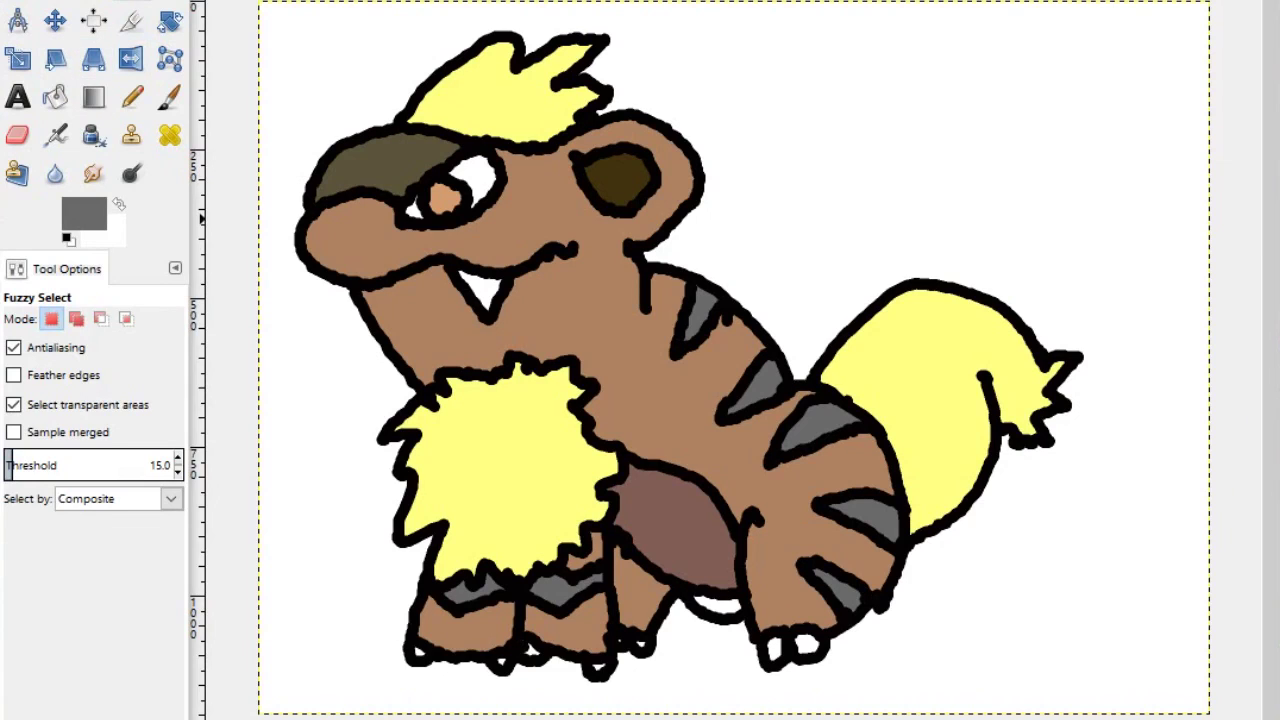
key("o")
left_click(510, 370)
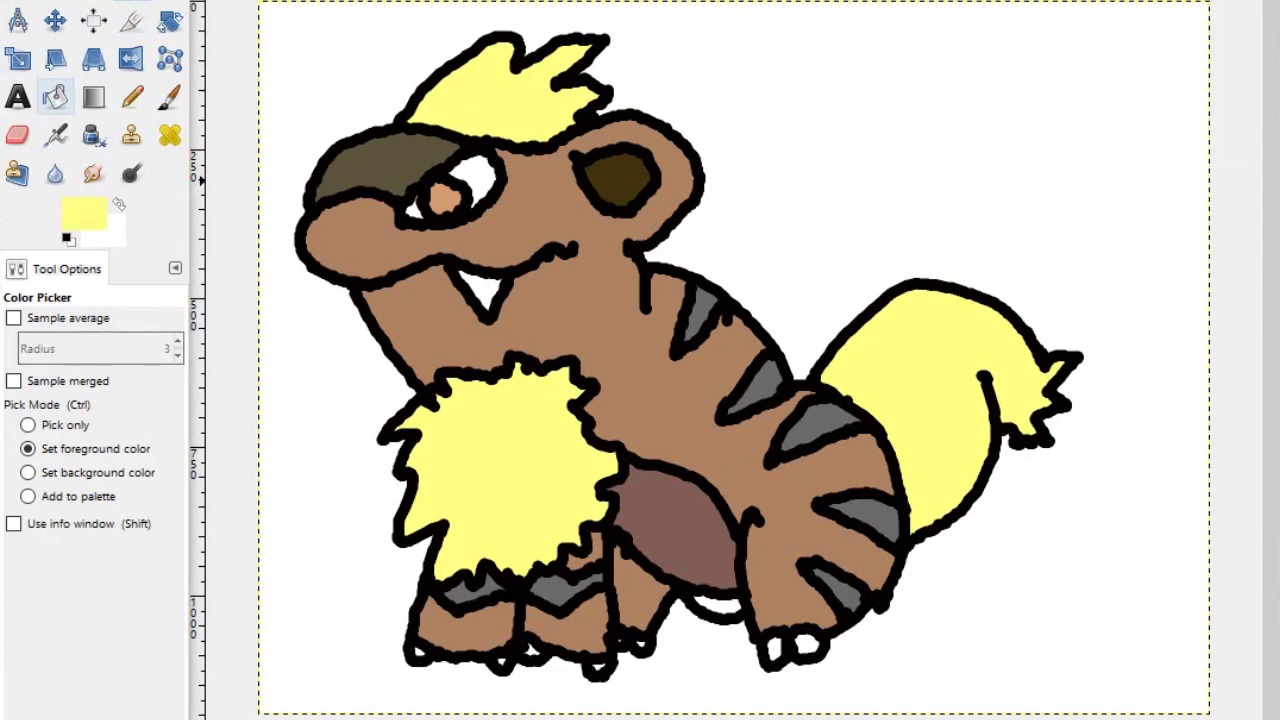
left_click(55, 96)
Fill the gap under the belly pale yellow and write a brown K right of the creature's head.
left_click(715, 604)
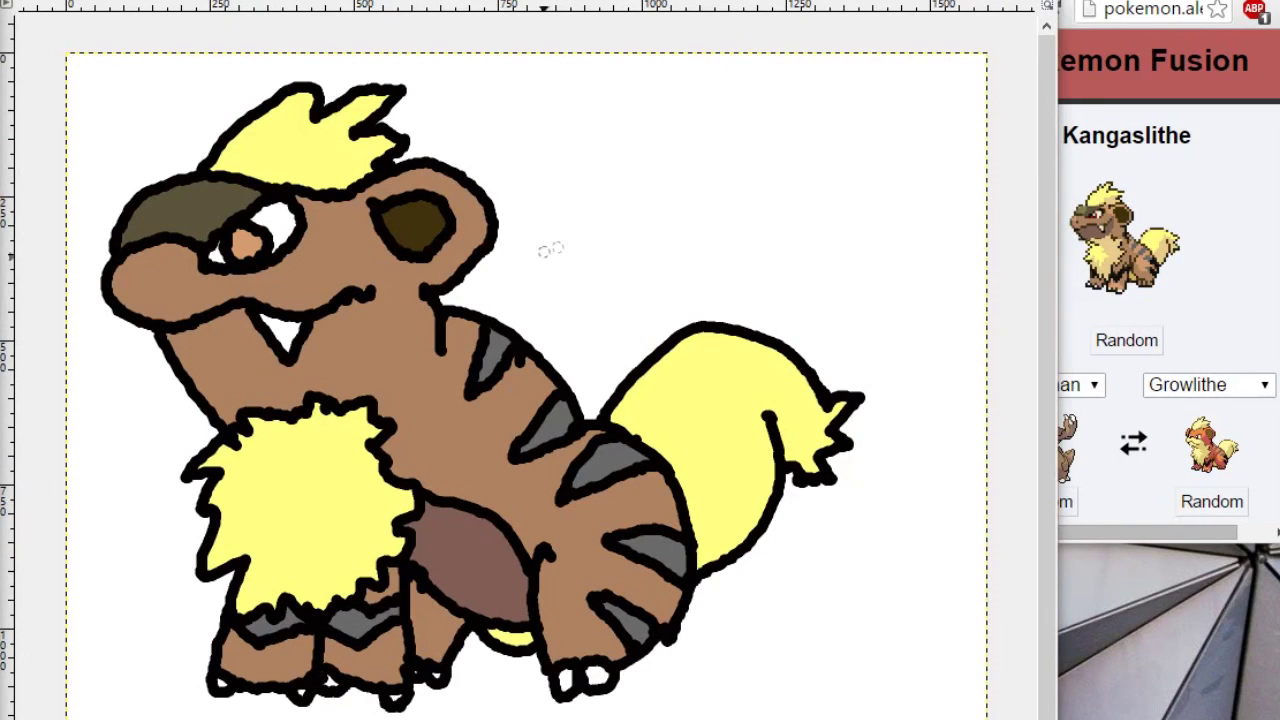
left_click_drag(533, 264, 592, 326)
left_click_drag(566, 240, 623, 286)
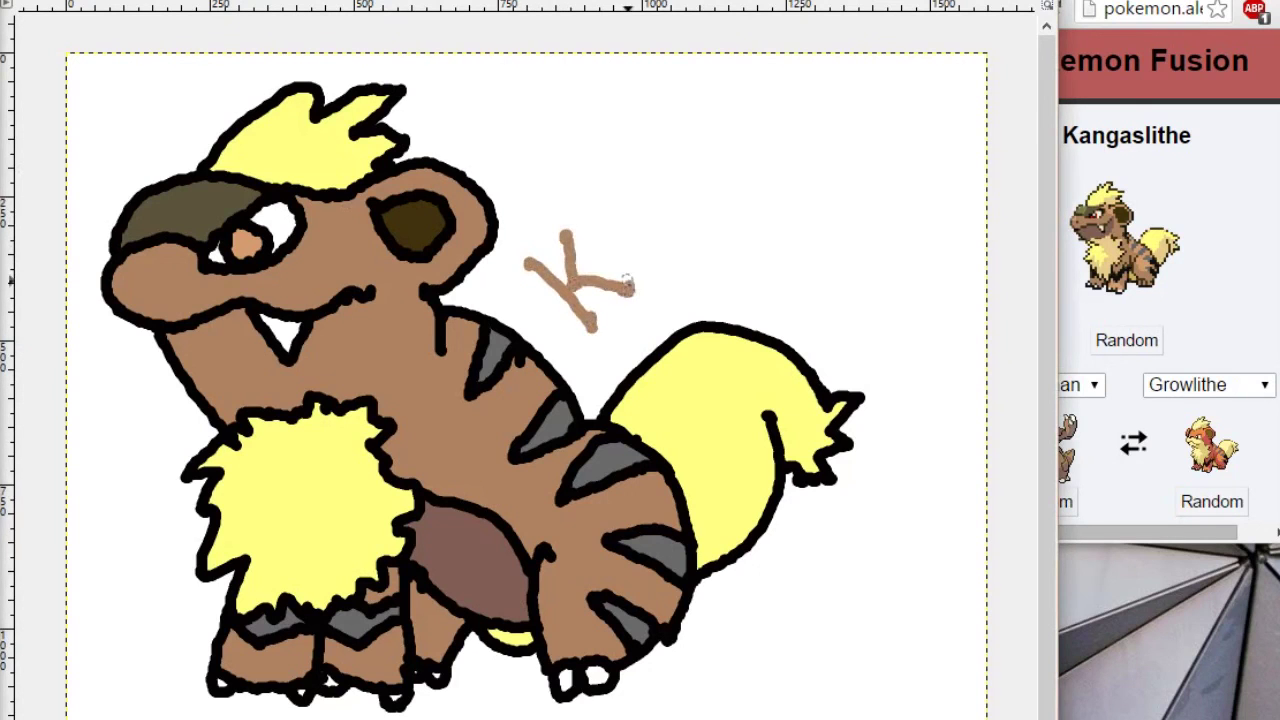